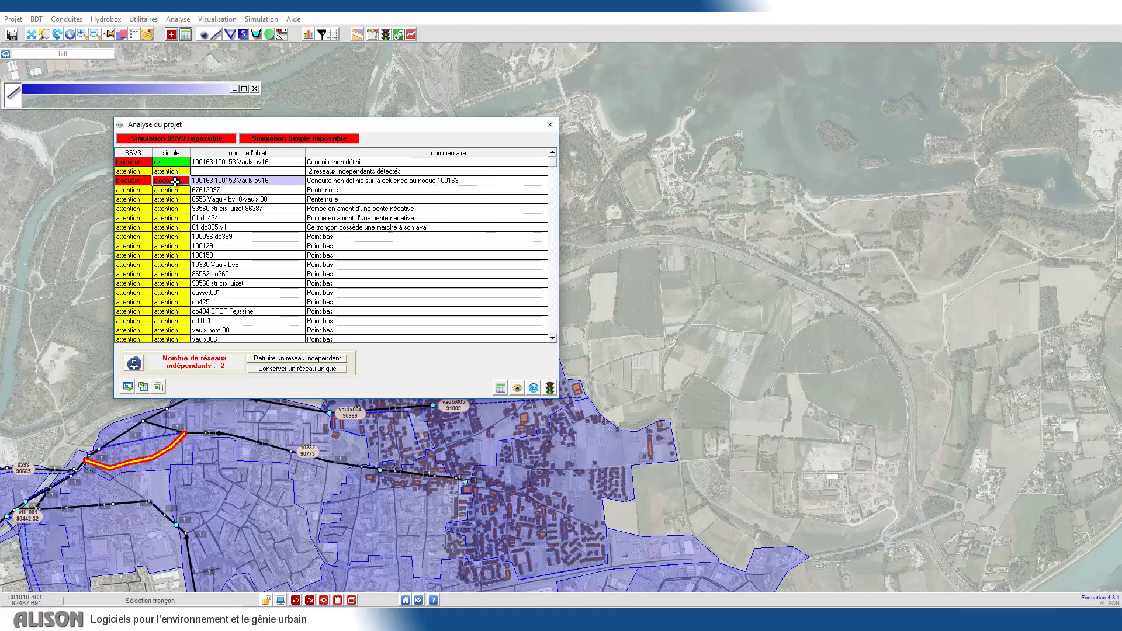
{"action": "double_click", "coordinate": [174, 181]}
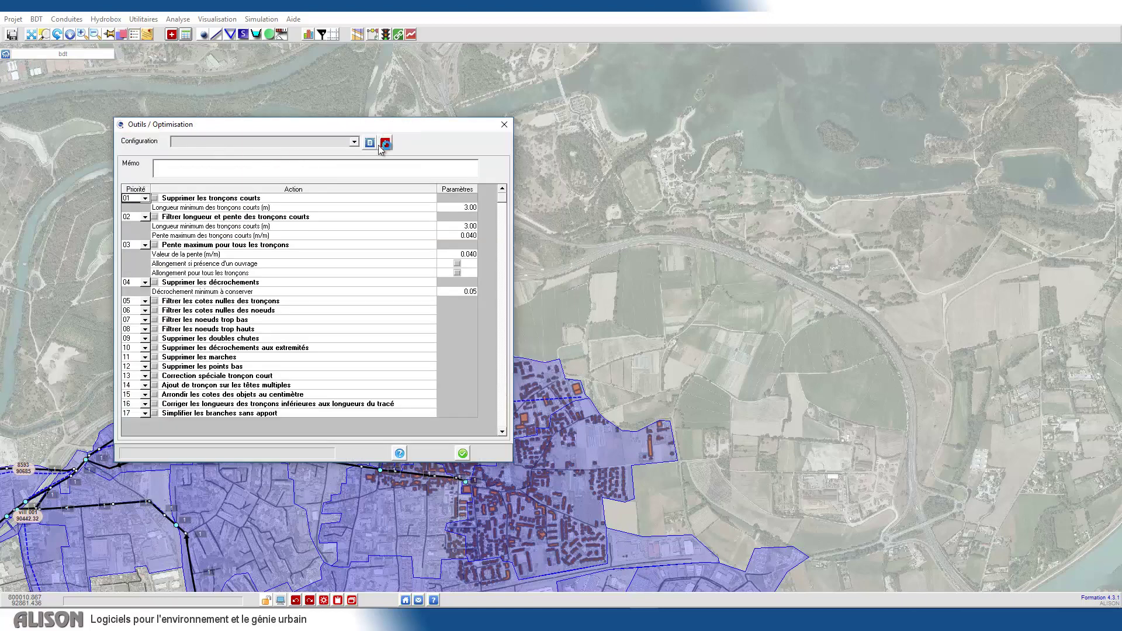
{"action": "left_click", "coordinate": [385, 144]}
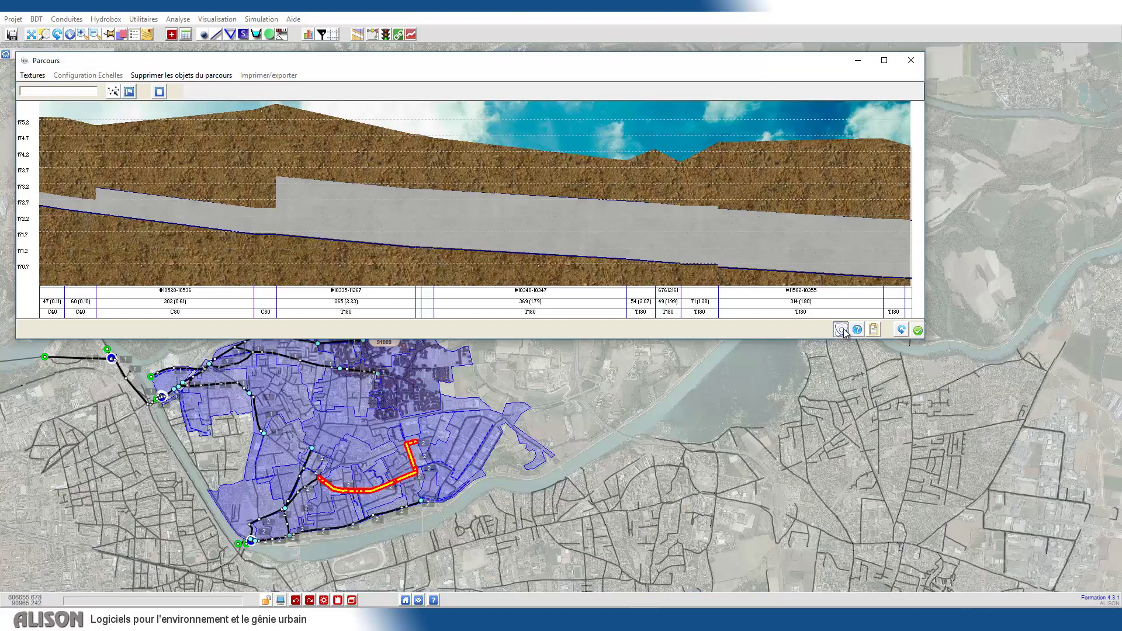
{"action": "left_click", "coordinate": [840, 330]}
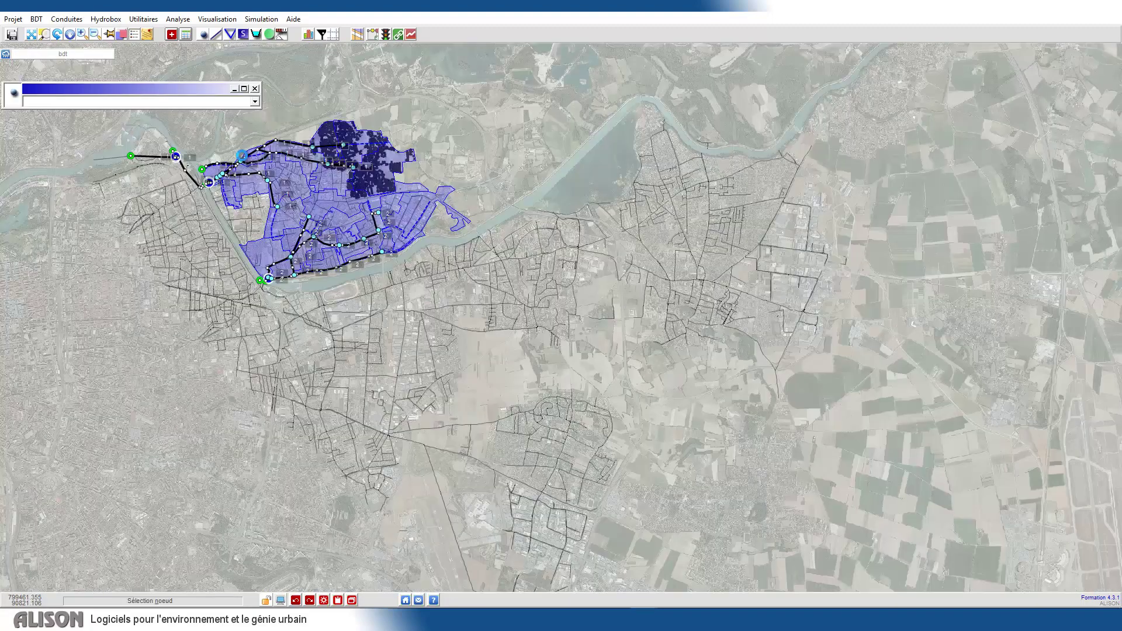
Open the properties of node 100155 on the map and move them clear of the drainage network.
{"action": "left_click", "coordinate": [244, 156]}
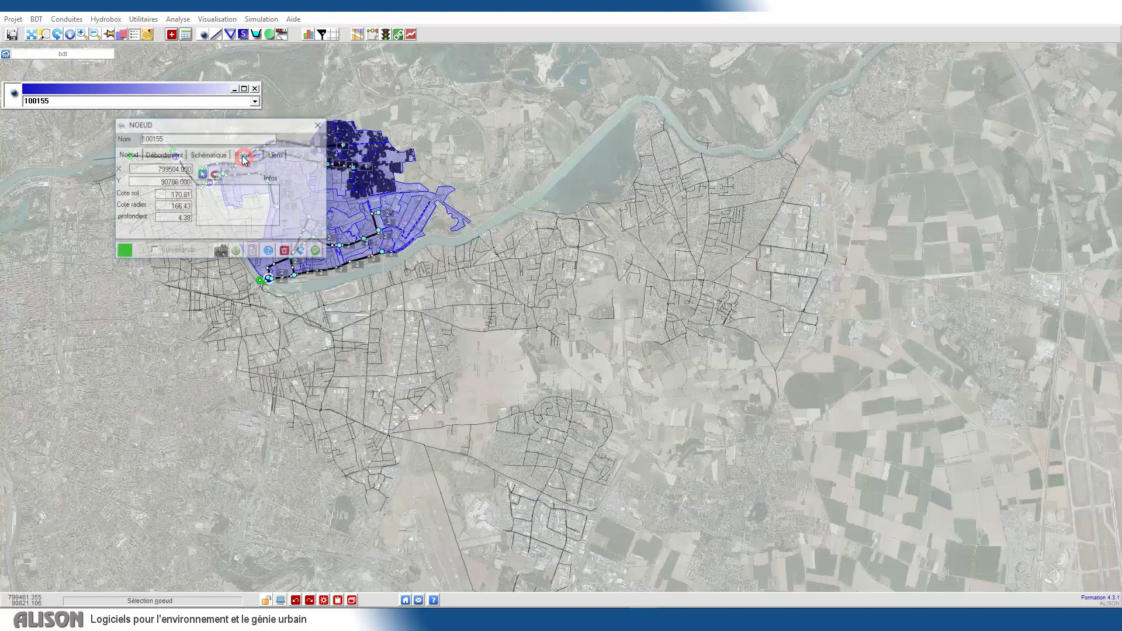
{"action": "left_click_drag", "start_coordinate": [229, 126], "coordinate": [612, 80]}
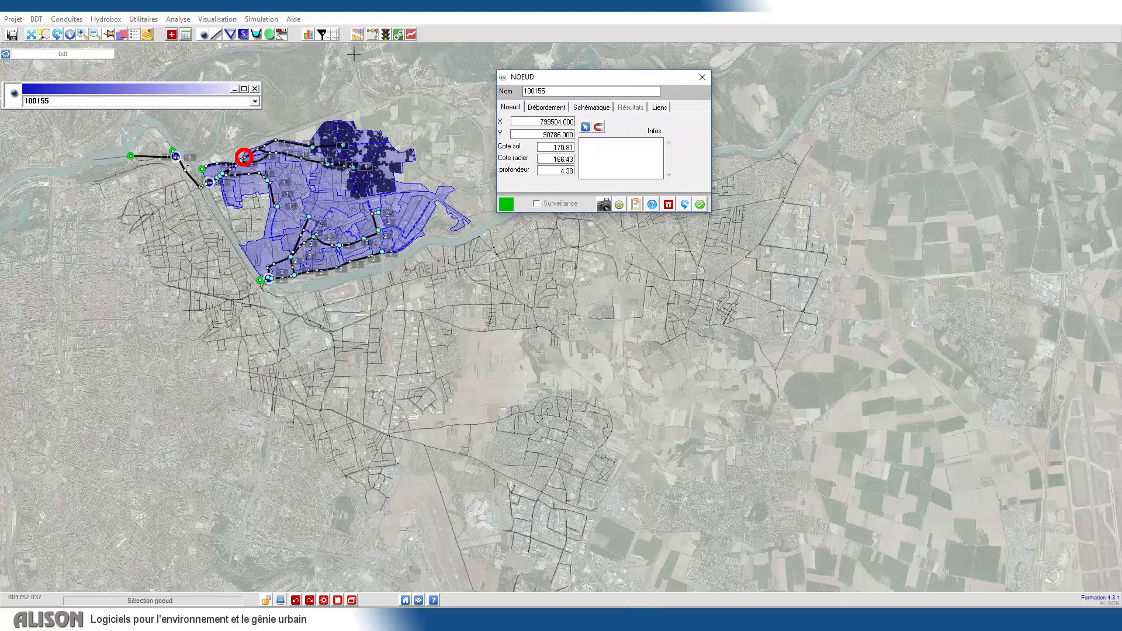
Enlarge the table of selected network conduits in both width and height.
{"action": "left_click", "coordinate": [230, 34]}
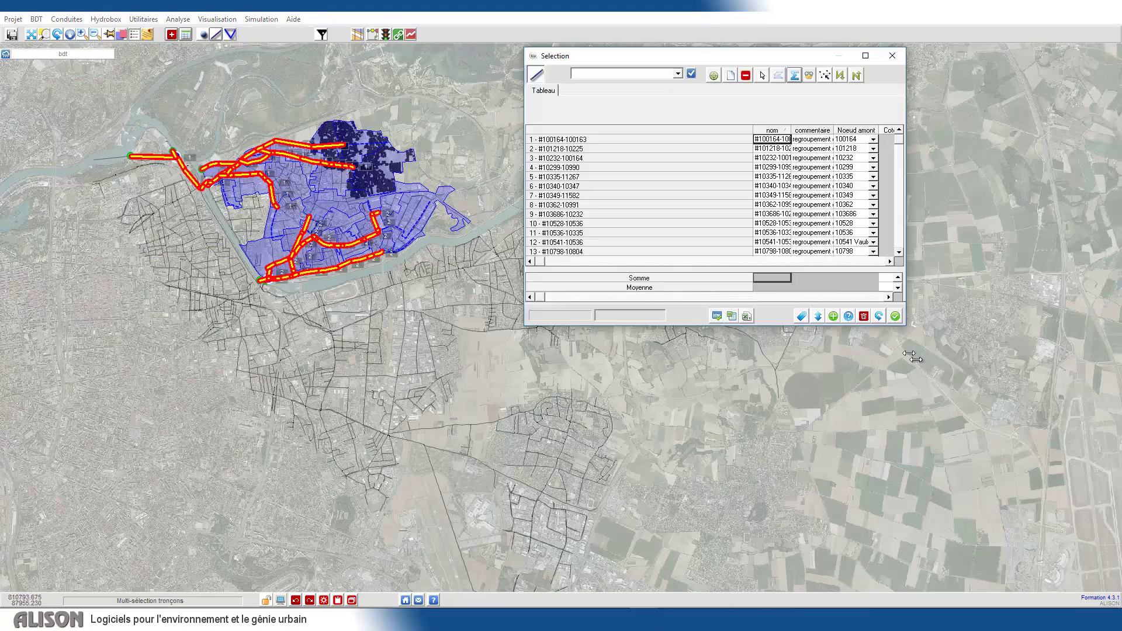
{"action": "left_click_drag", "start_coordinate": [906, 275], "coordinate": [1105, 275]}
{"action": "left_click_drag", "start_coordinate": [906, 328], "coordinate": [907, 605]}
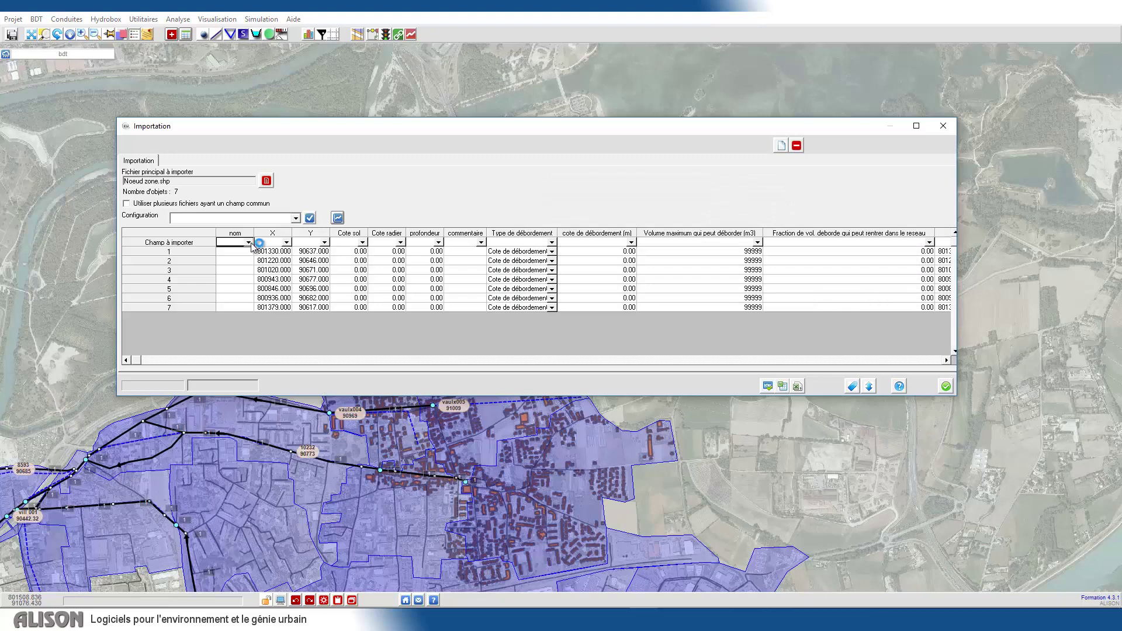
Assign the source field nom to the nom column for the node import from Noeud zone.shp.
{"action": "left_click", "coordinate": [249, 243]}
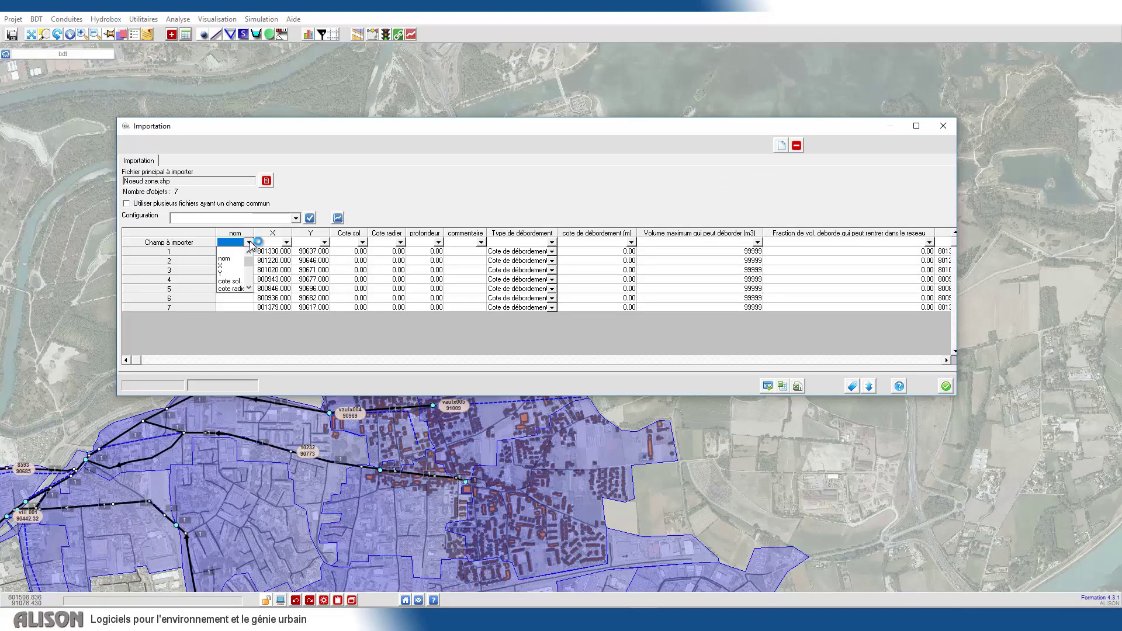
{"action": "left_click", "coordinate": [225, 260]}
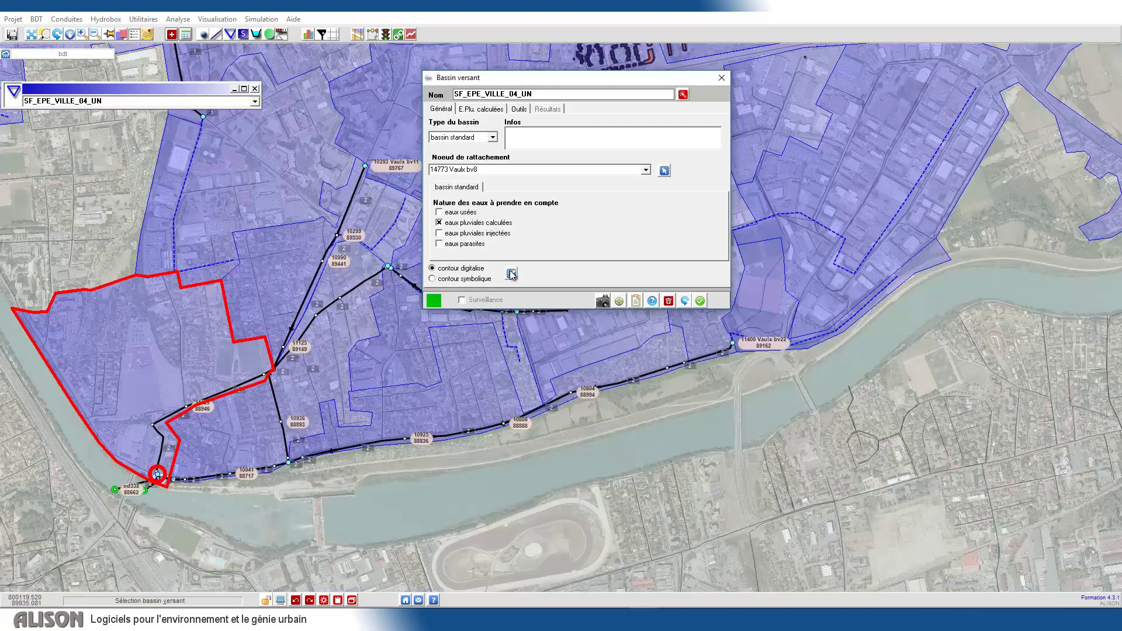
Edit the digitised contour of catchment SF_EPE_VILLE_04_UN by moving a vertex of its northern boundary outward.
{"action": "left_click", "coordinate": [512, 274]}
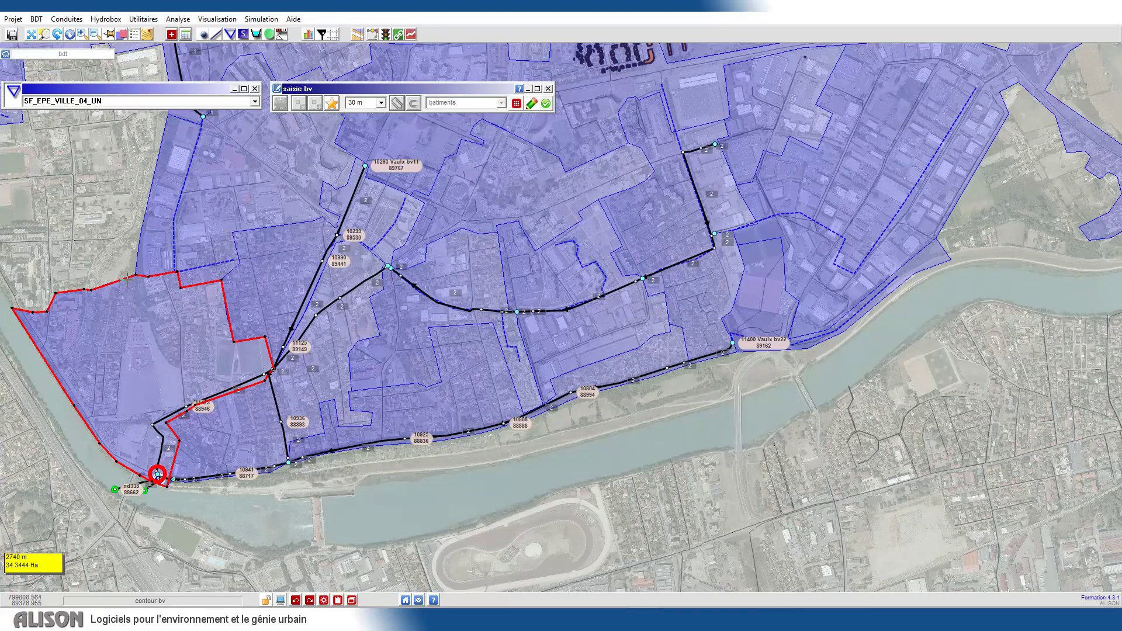
{"action": "left_click_drag", "start_coordinate": [136, 275], "coordinate": [79, 248]}
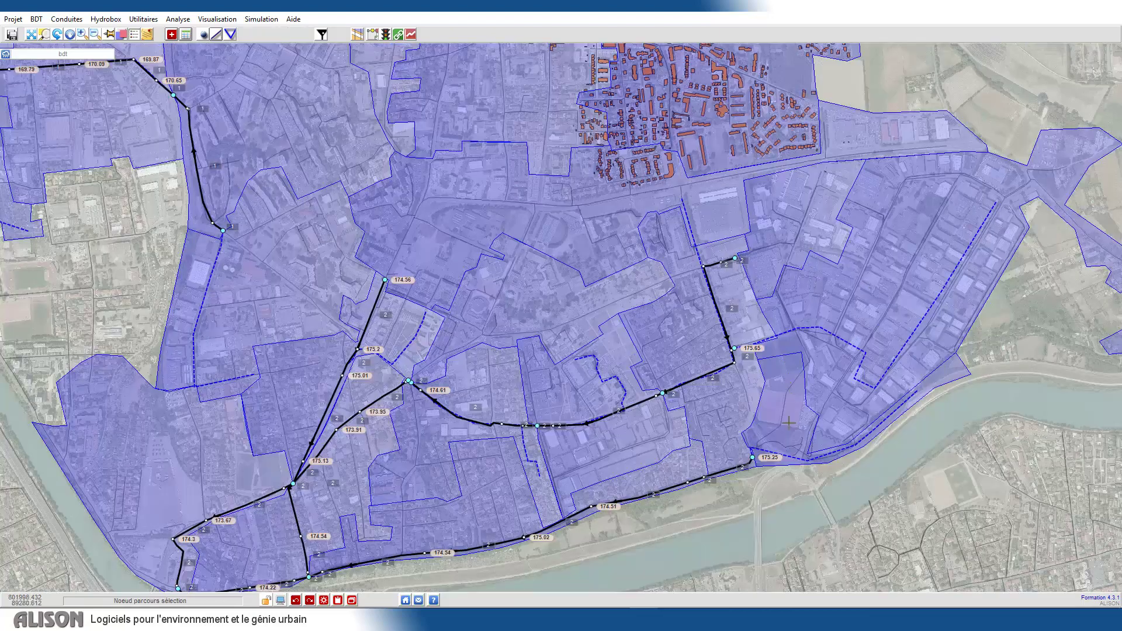
Select the conduit path from node 11400 to node 10808 and set the conduits' roughness to 65.
{"action": "left_click", "coordinate": [753, 458]}
{"action": "left_click", "coordinate": [524, 537]}
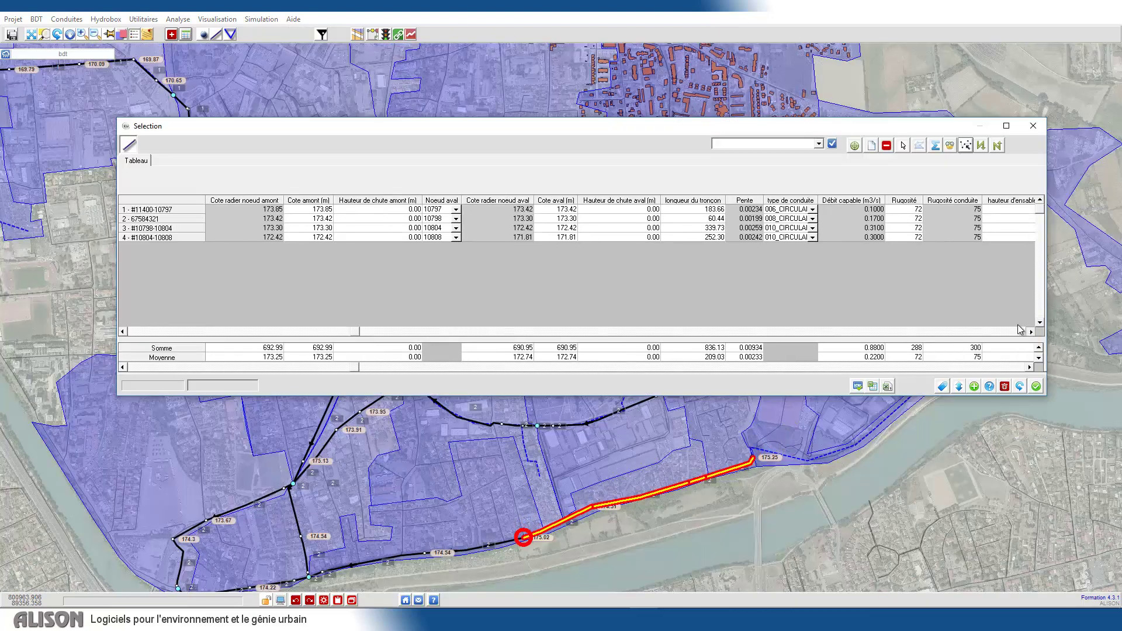
{"action": "left_click", "coordinate": [904, 210]}
{"action": "type", "text": "65"}
{"action": "left_click", "coordinate": [960, 393]}
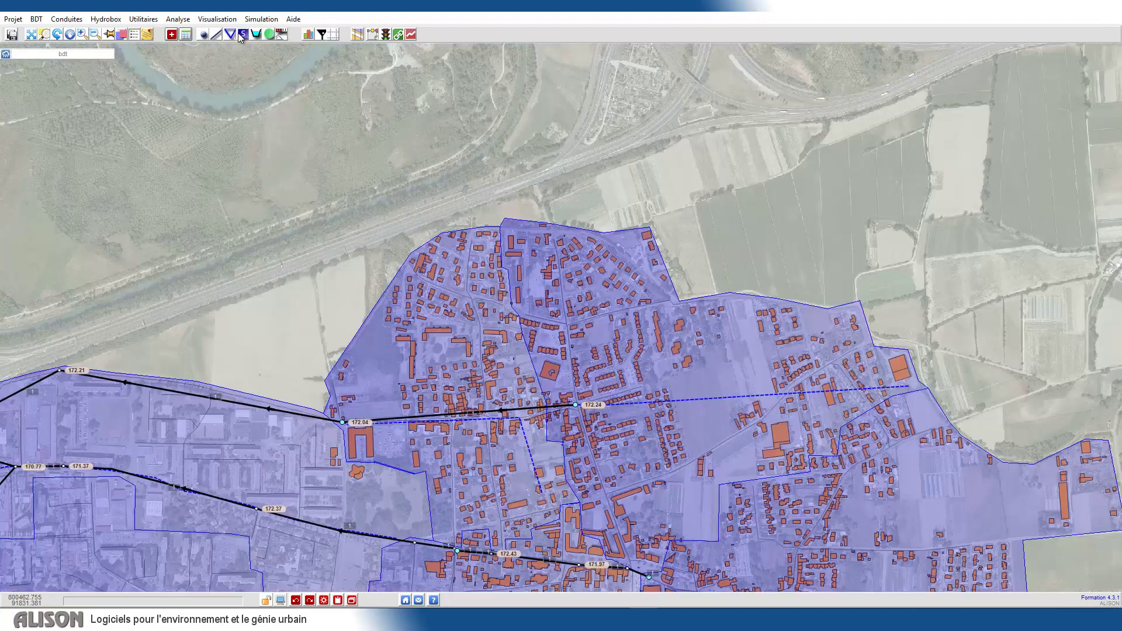
Open the surface detection tools of catchment SF_EPE_VAULX_02_UN and access its batiments layer.
{"action": "left_click", "coordinate": [231, 35]}
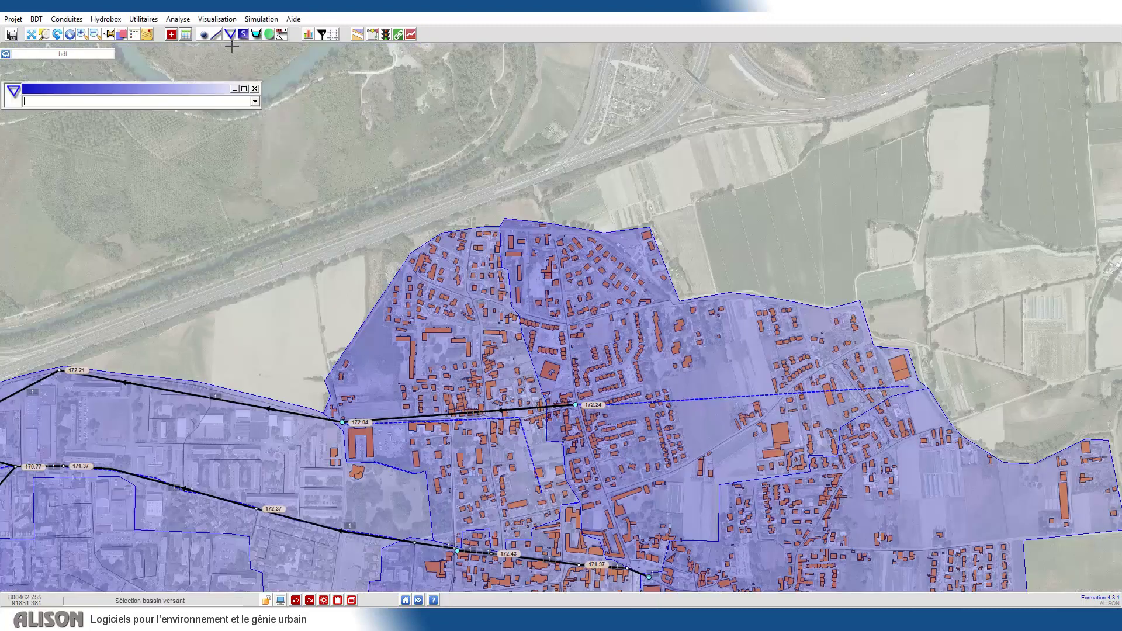
{"action": "left_click", "coordinate": [431, 329]}
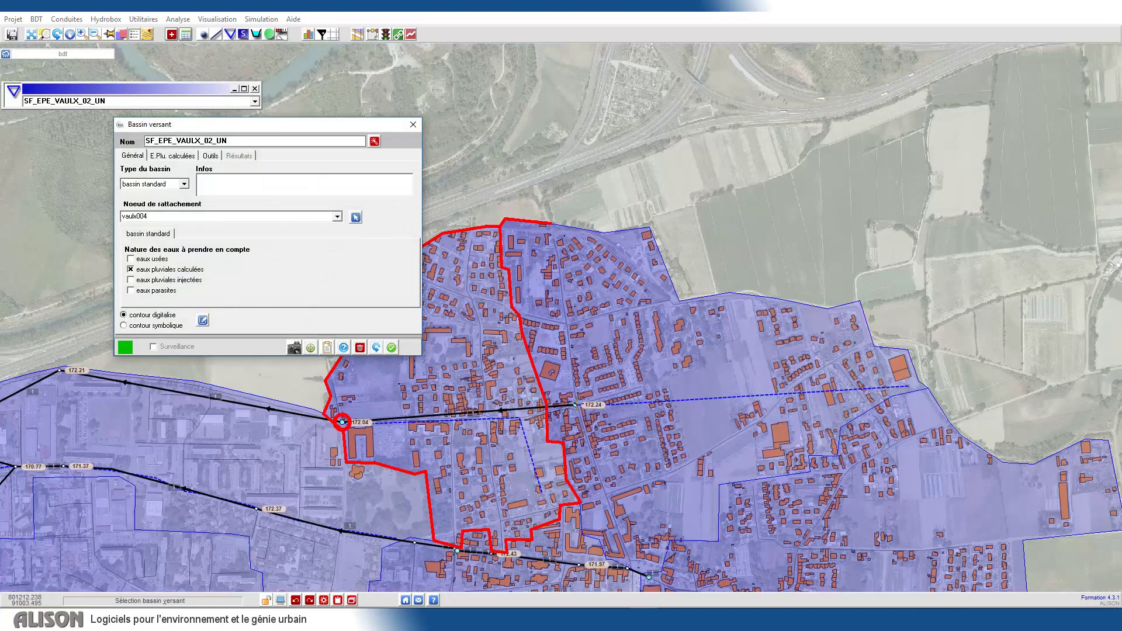
{"action": "left_click_drag", "start_coordinate": [275, 126], "coordinate": [190, 95]}
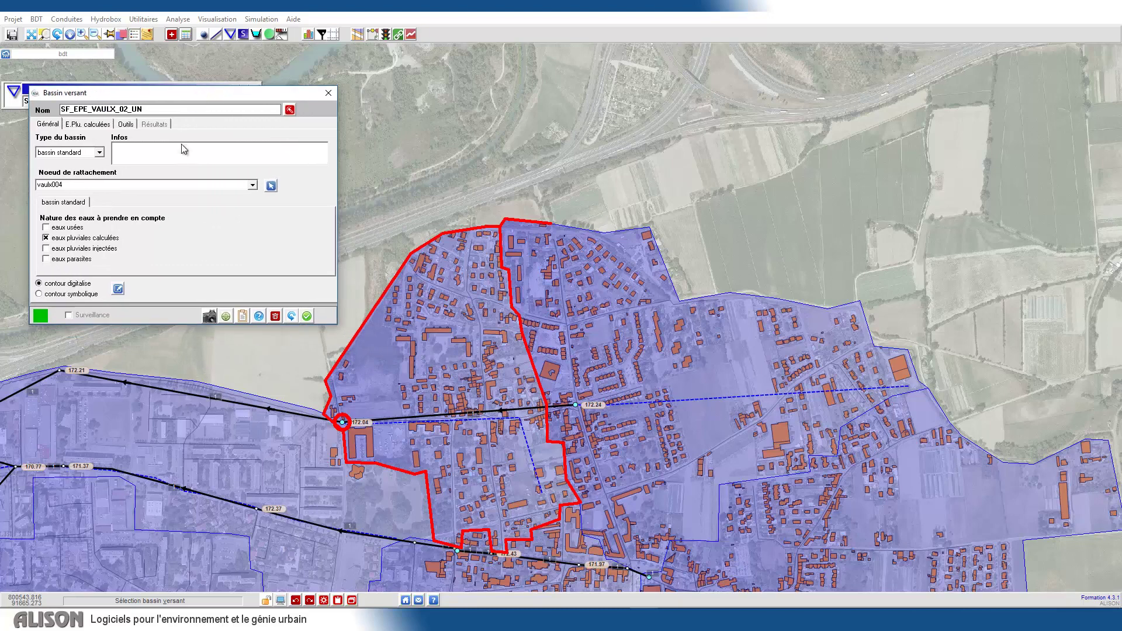
{"action": "left_click", "coordinate": [127, 124]}
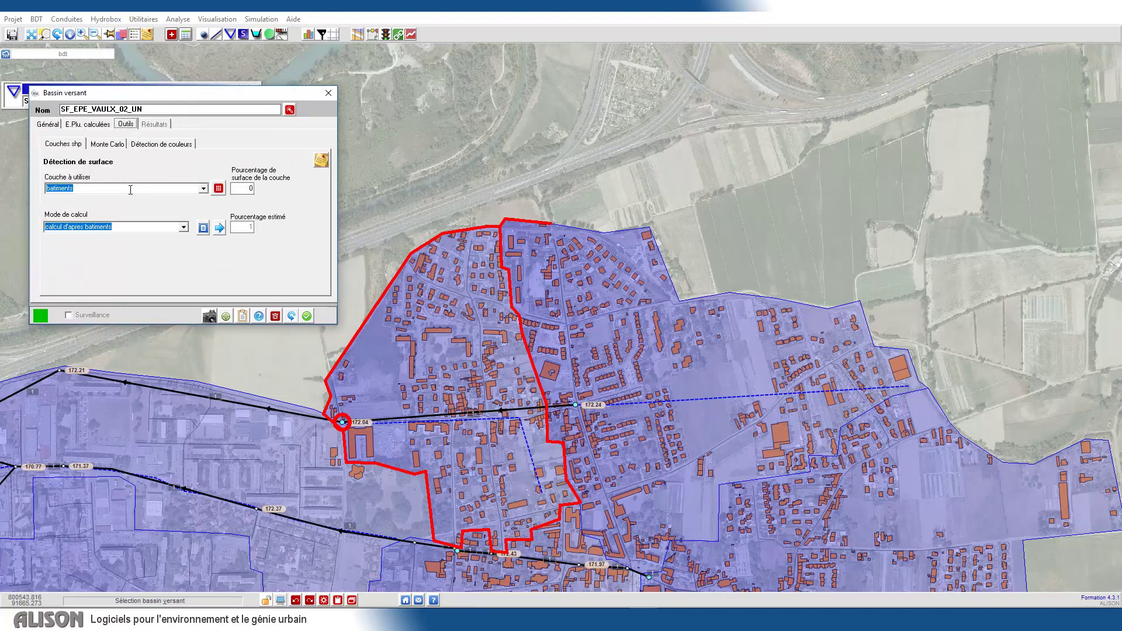
{"action": "left_click", "coordinate": [218, 188]}
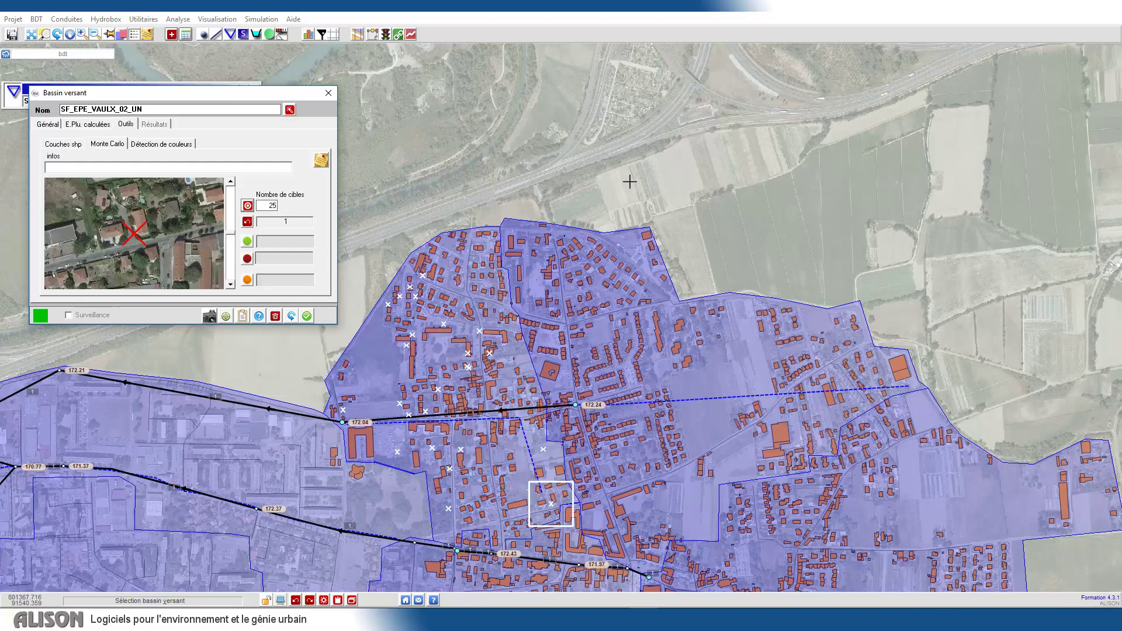
Classify successive Monte Carlo target points in catchment SF_EPE_VAULX_02_UN as oui, non or indéterminé from the aerial image.
{"action": "left_click_drag", "start_coordinate": [204, 254], "coordinate": [176, 222]}
{"action": "left_click", "coordinate": [250, 277]}
{"action": "scroll", "coordinate": [175, 247], "scroll_direction": "up", "scroll_amount": 1}
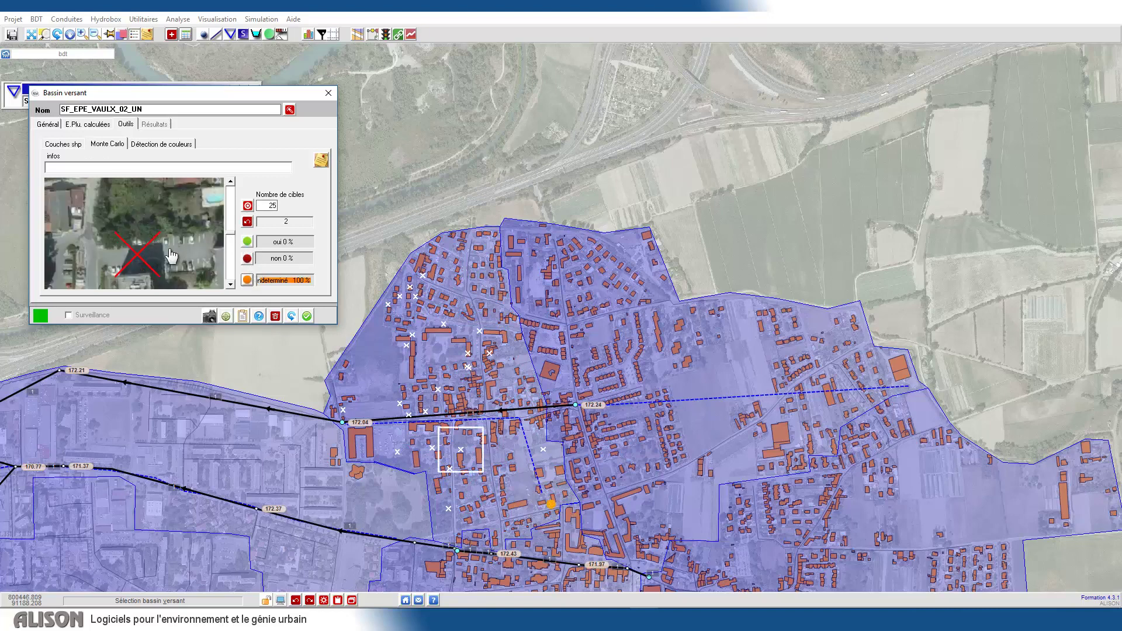
{"action": "left_click", "coordinate": [250, 260]}
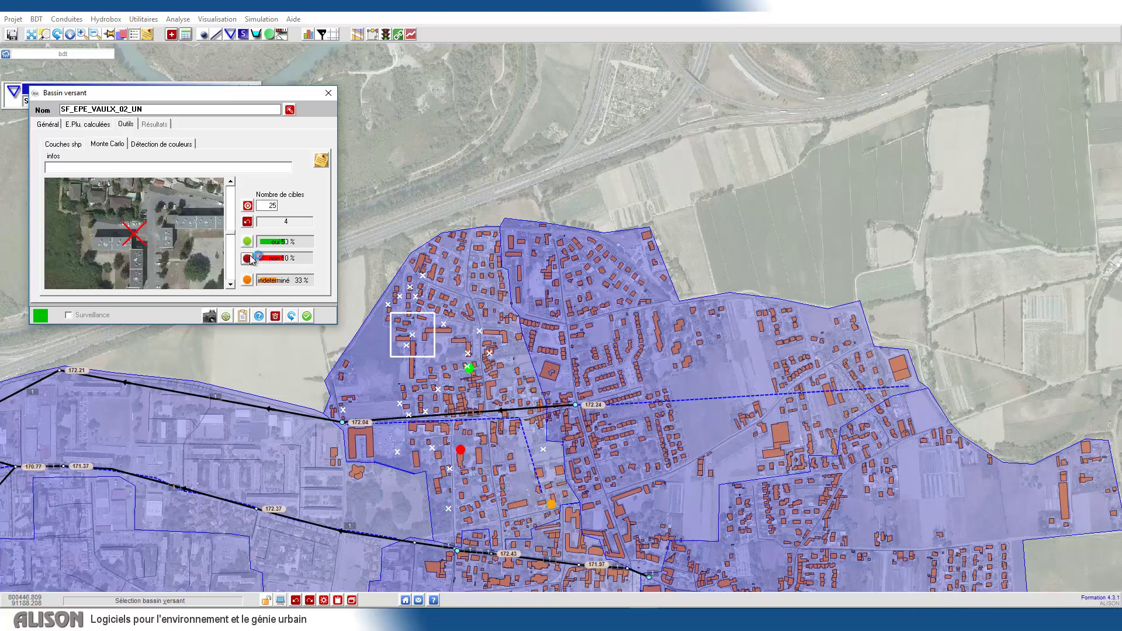
{"action": "left_click", "coordinate": [247, 257]}
{"action": "left_click", "coordinate": [247, 257]}
{"action": "left_click", "coordinate": [247, 258]}
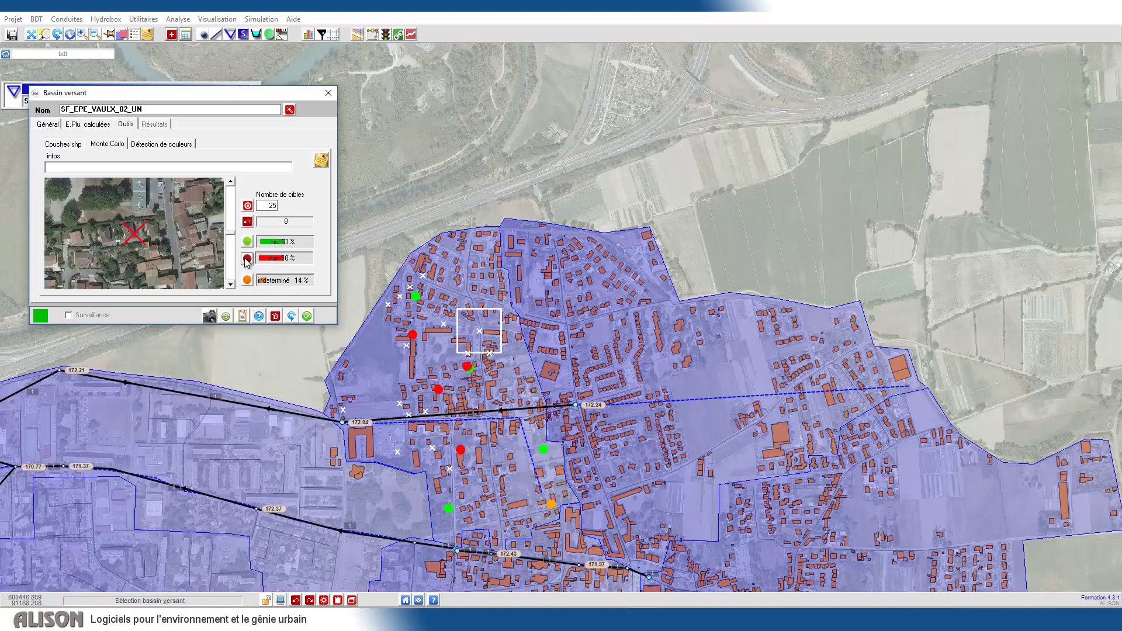
{"action": "left_click", "coordinate": [248, 259]}
{"action": "left_click", "coordinate": [248, 260]}
{"action": "left_click", "coordinate": [248, 260]}
{"action": "left_click", "coordinate": [249, 260]}
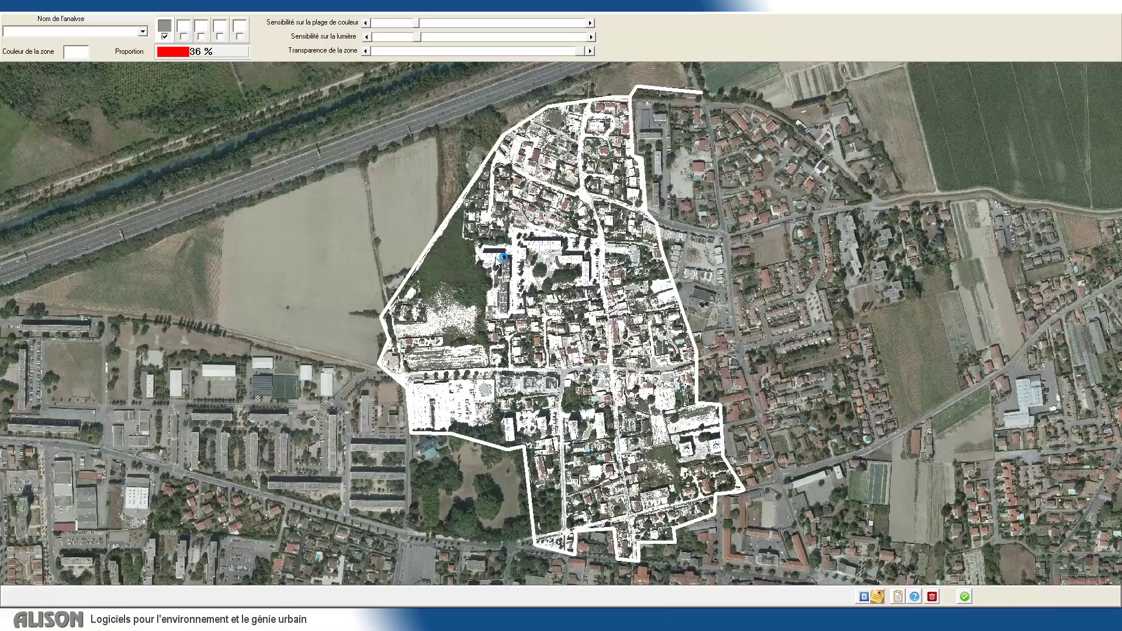
Lower the colour range sensitivity of the catchment's colour detection analysis.
{"action": "left_click_drag", "start_coordinate": [419, 22], "coordinate": [401, 22]}
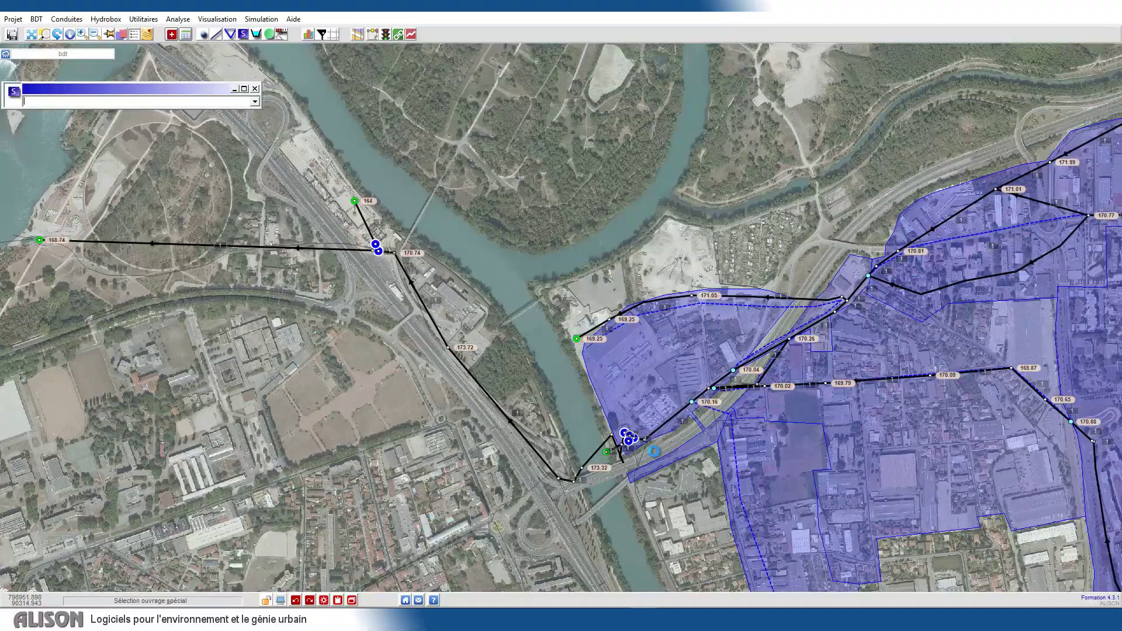
Open the special structure do424 beside the river and switch it to component editing.
{"action": "scroll", "coordinate": [614, 432], "scroll_direction": "up", "scroll_amount": 4}
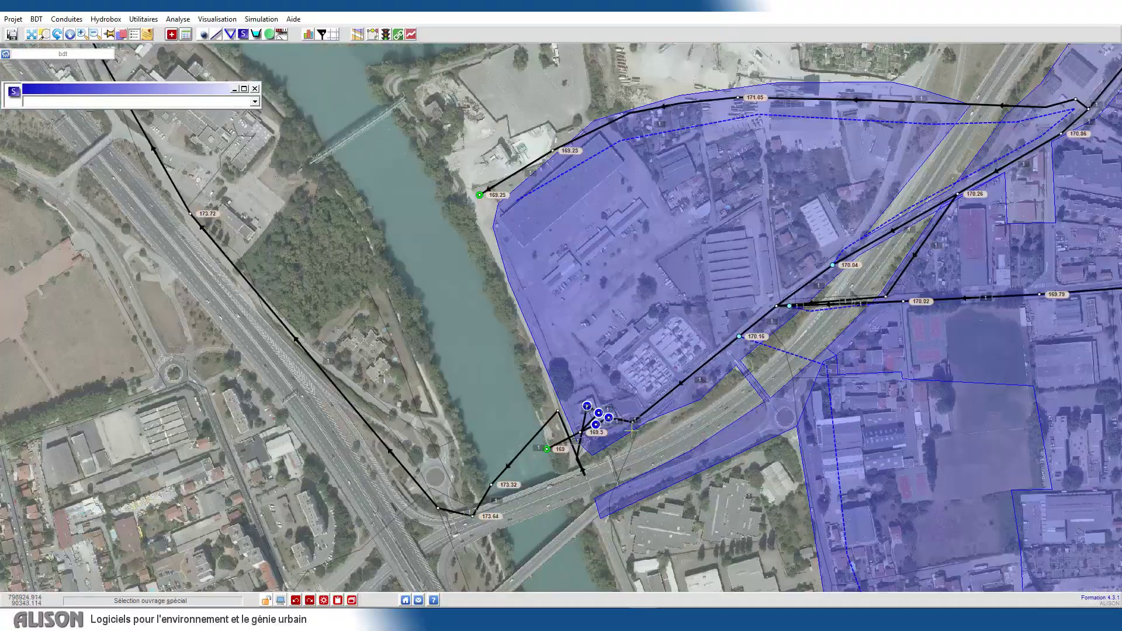
{"action": "left_click", "coordinate": [596, 410]}
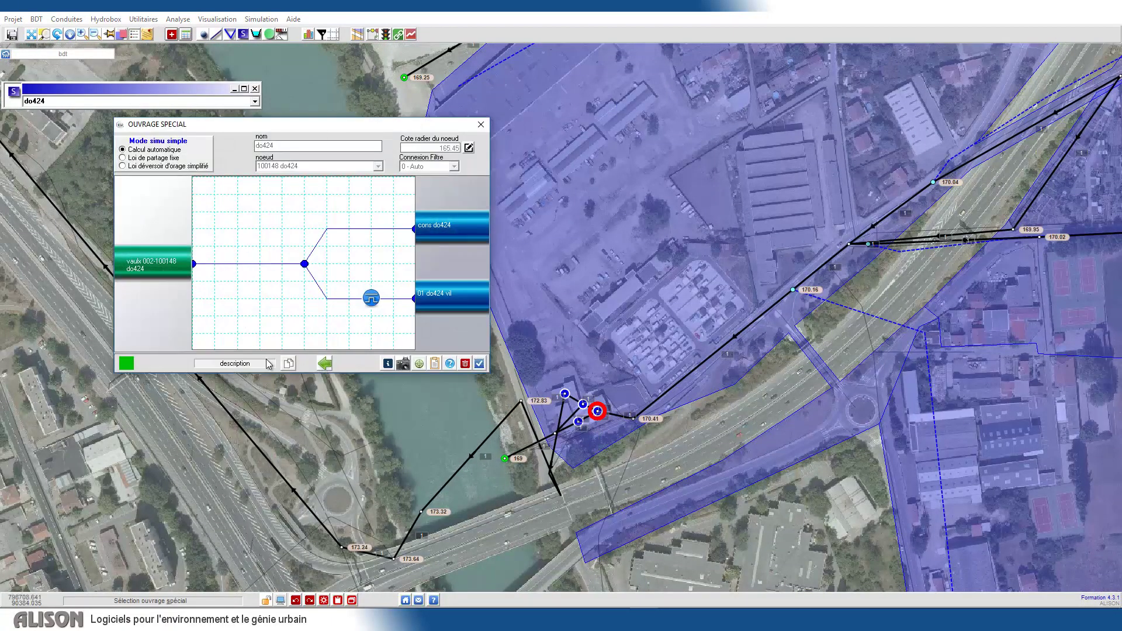
{"action": "left_click", "coordinate": [324, 363]}
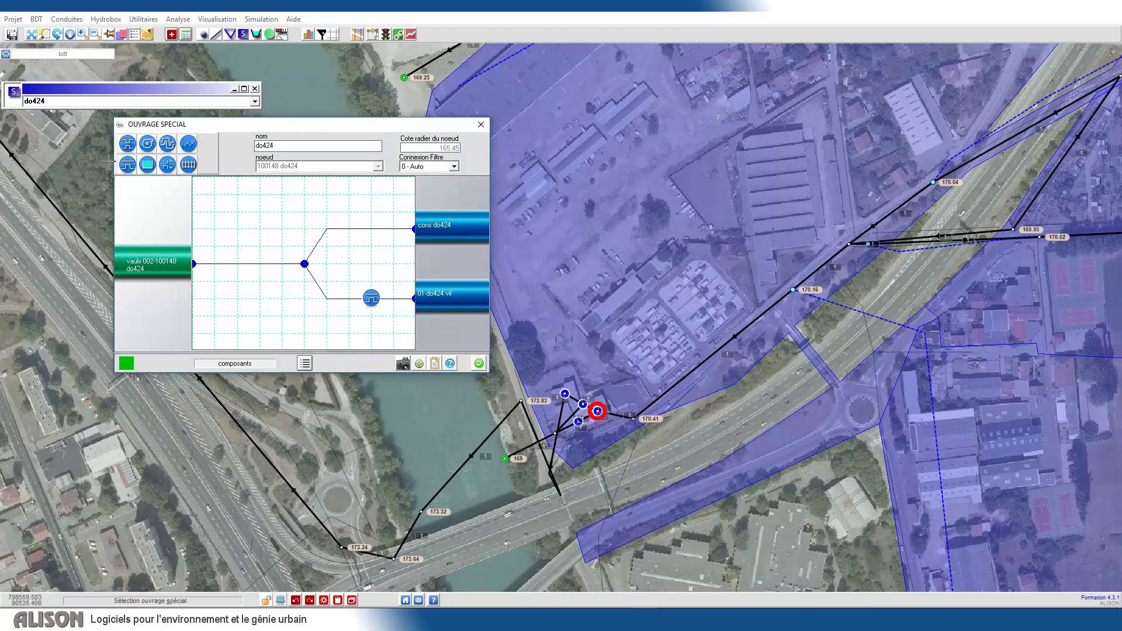
Add a grille to the flow diagram of do424 and display the expert head-loss calculation in its properties.
{"action": "left_click", "coordinate": [271, 266]}
{"action": "left_click", "coordinate": [349, 231]}
{"action": "left_click", "coordinate": [346, 233]}
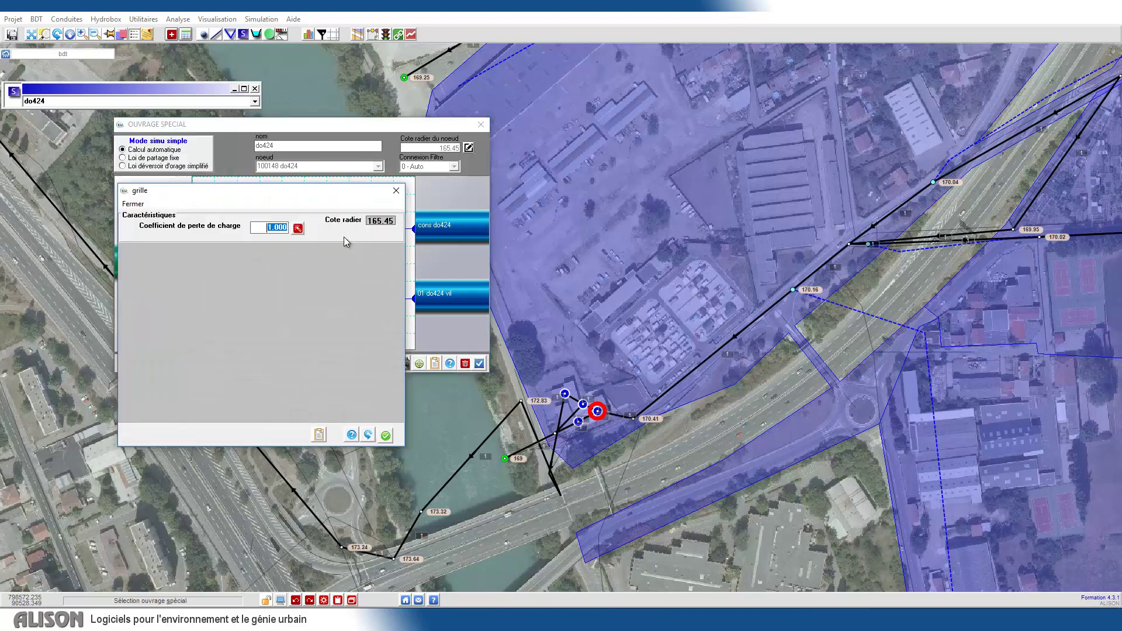
{"action": "left_click", "coordinate": [299, 228]}
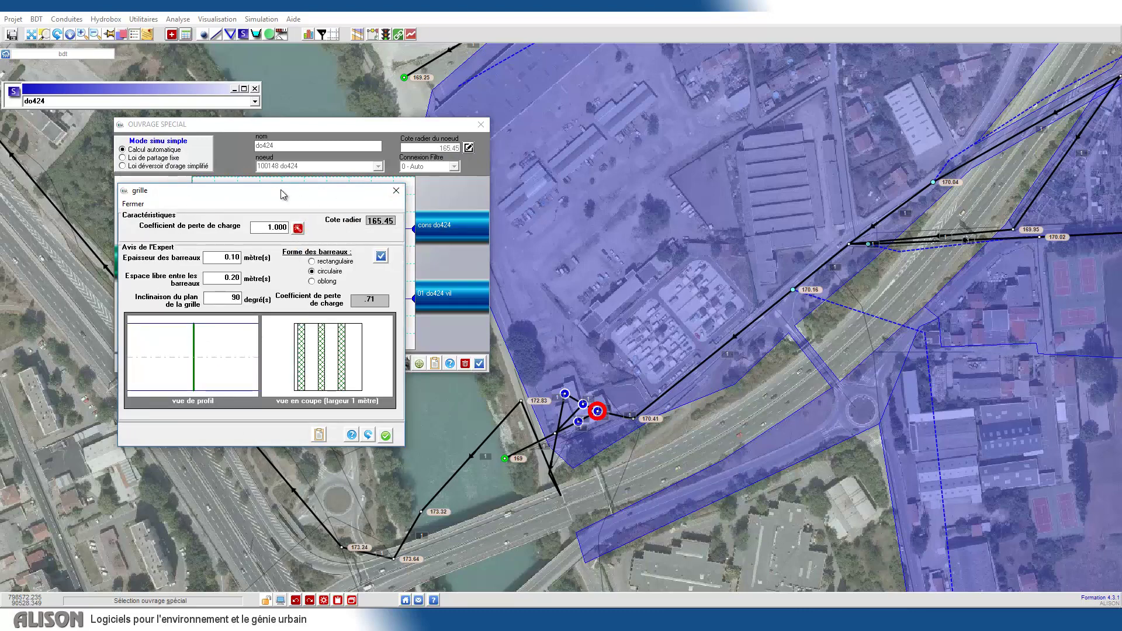
{"action": "left_click_drag", "start_coordinate": [281, 190], "coordinate": [574, 183]}
View the files associated with do424: the drawings d01_a.jpg and d02_a.jpg and the site photo.
{"action": "left_click", "coordinate": [405, 365]}
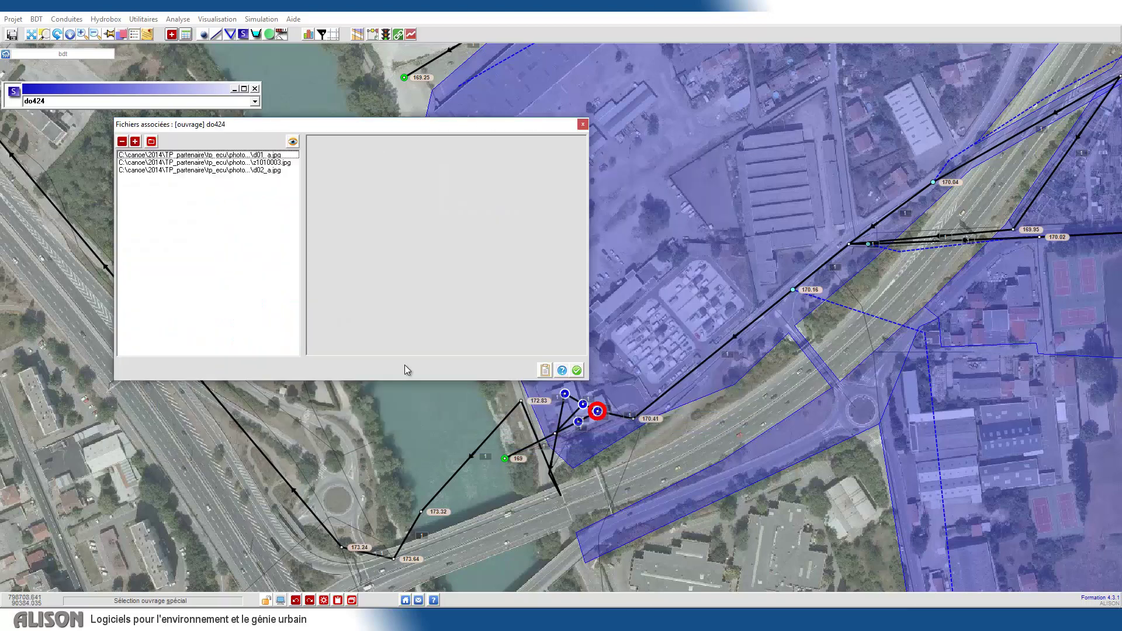
{"action": "left_click", "coordinate": [237, 156]}
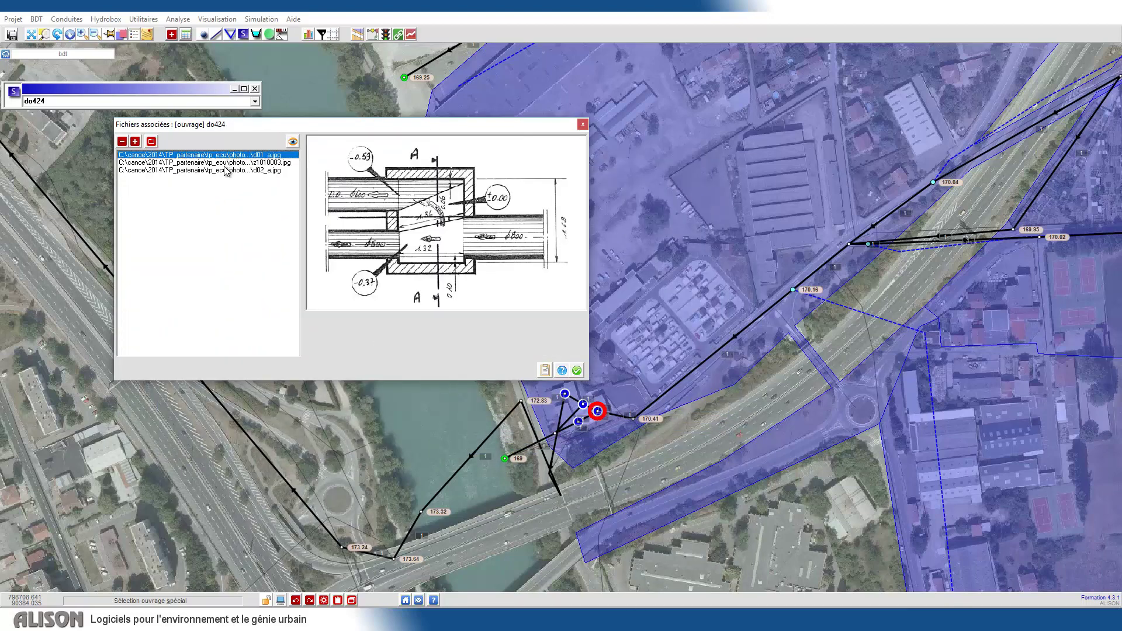
{"action": "left_click", "coordinate": [227, 170]}
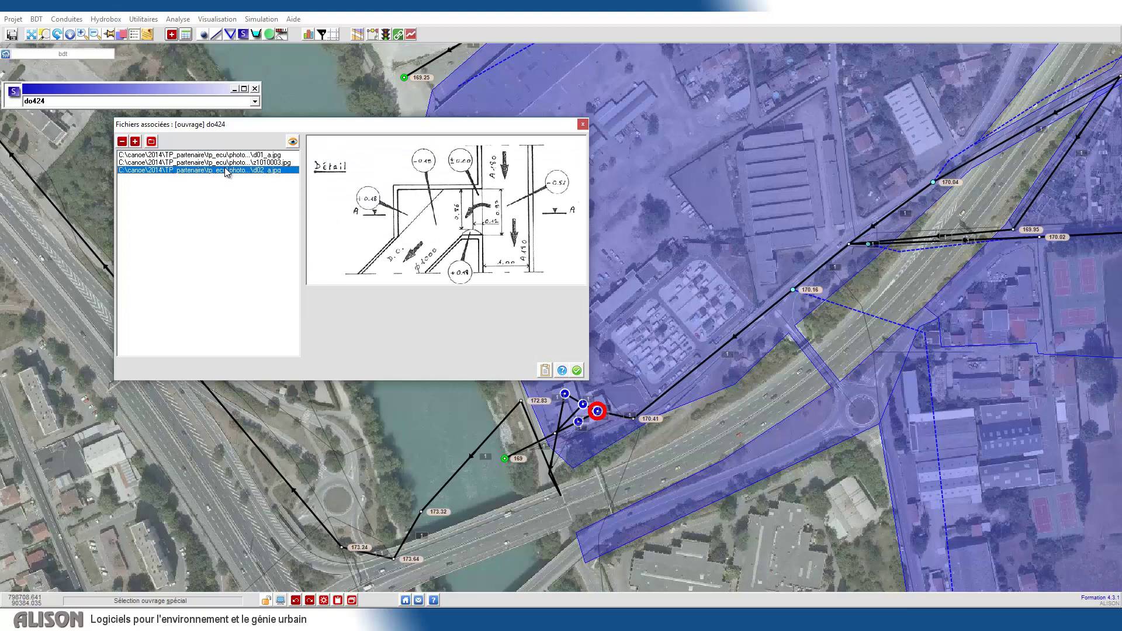
{"action": "left_click", "coordinate": [230, 163]}
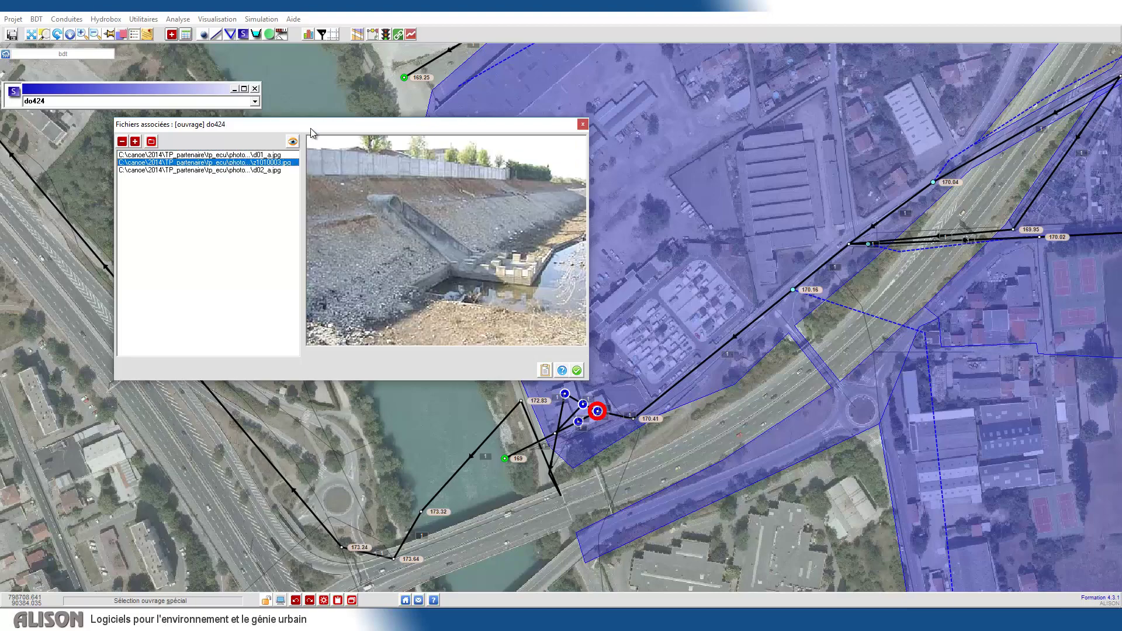
{"action": "left_click_drag", "start_coordinate": [311, 128], "coordinate": [672, 193]}
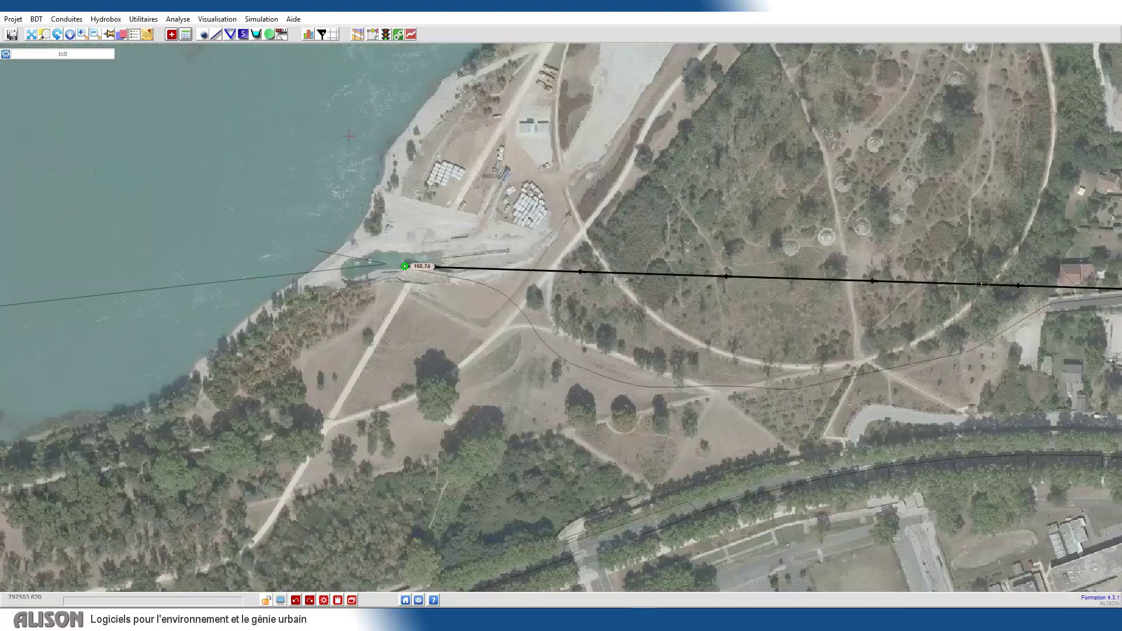
Open the properties of the outfall #exutoire DO canal on the river bank.
{"action": "left_click", "coordinate": [269, 34]}
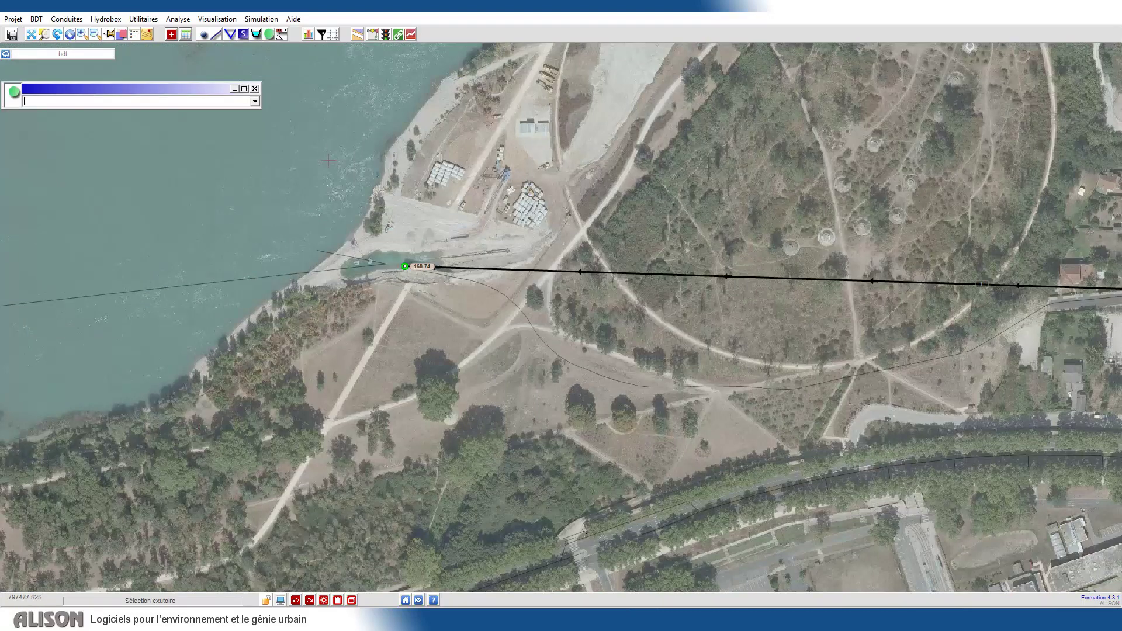
{"action": "left_click", "coordinate": [404, 268]}
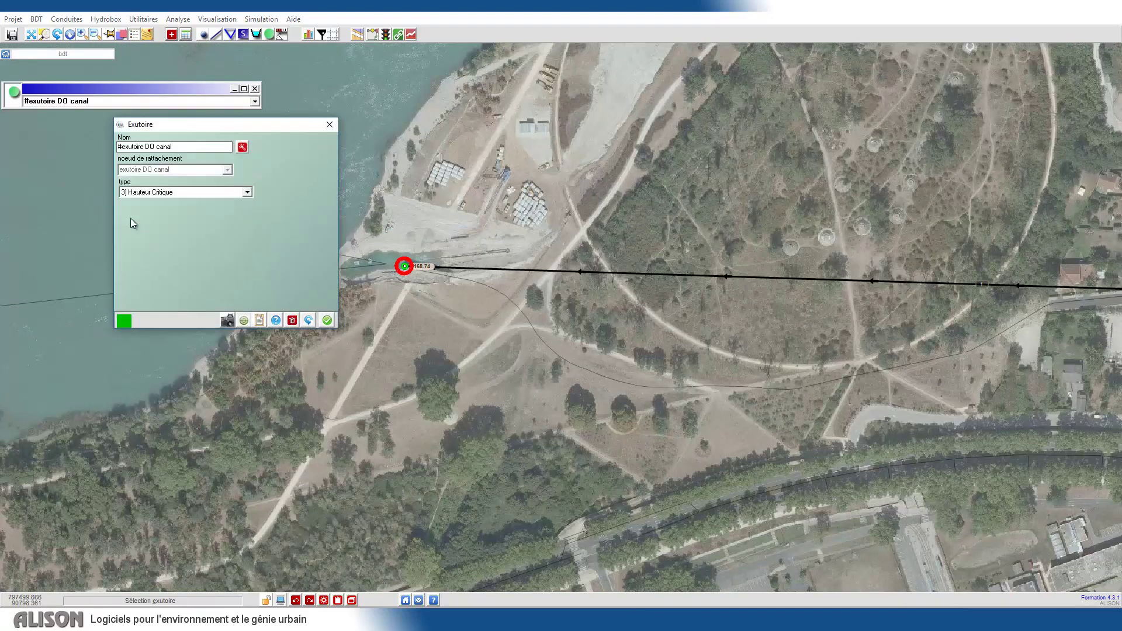
Set the outfall's type to 2) Cote imposée and open the choices for its data type.
{"action": "left_click", "coordinate": [248, 193]}
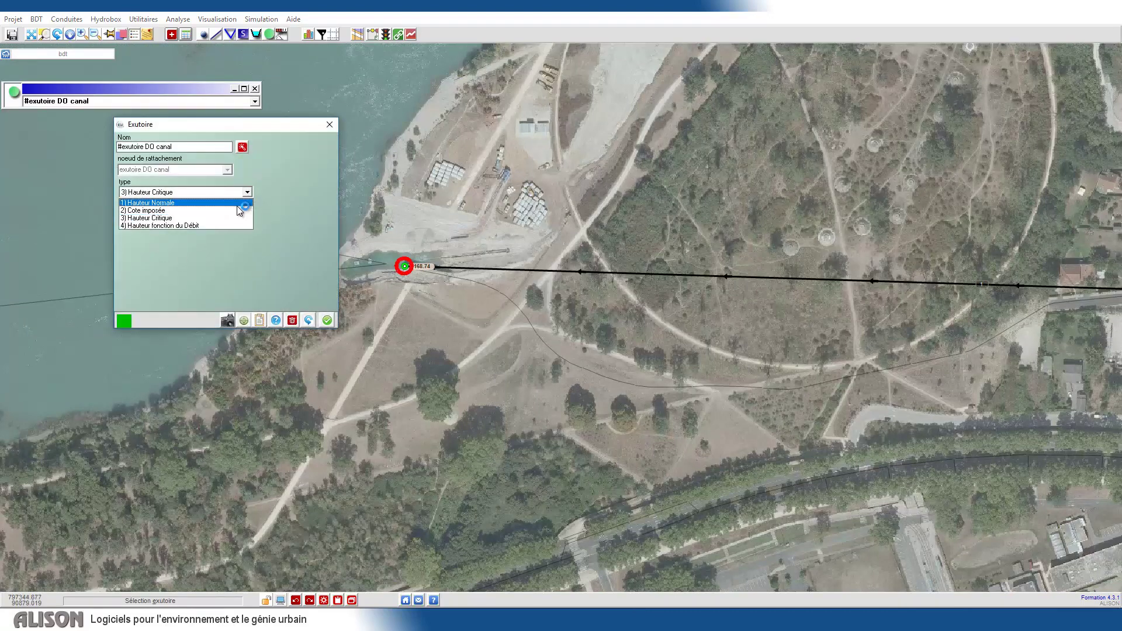
{"action": "left_click", "coordinate": [198, 211]}
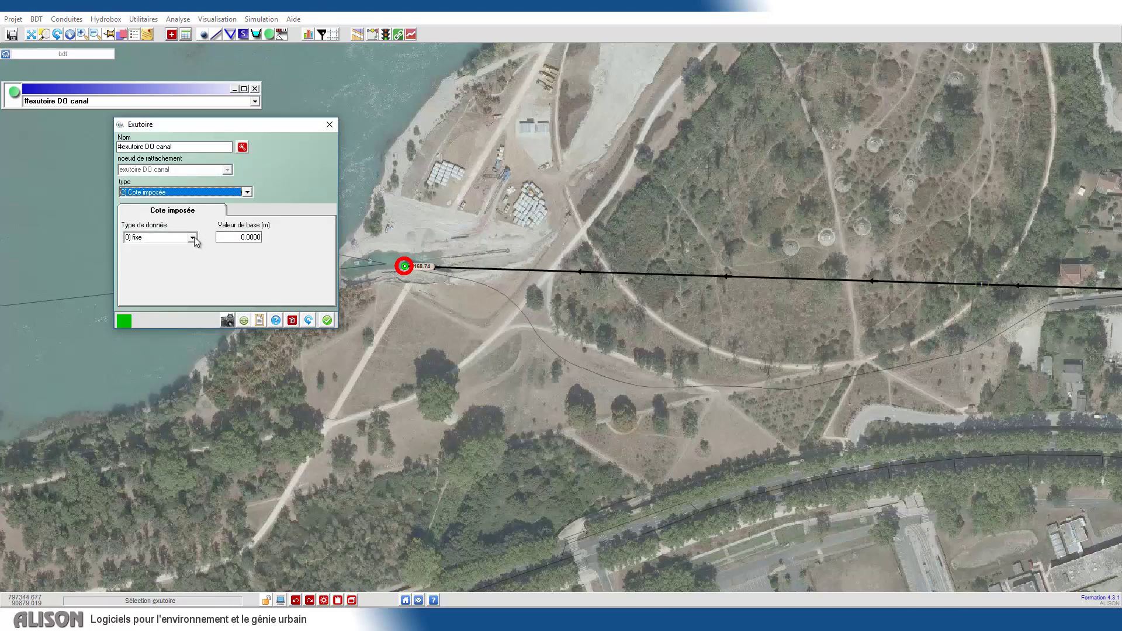
{"action": "left_click", "coordinate": [193, 239]}
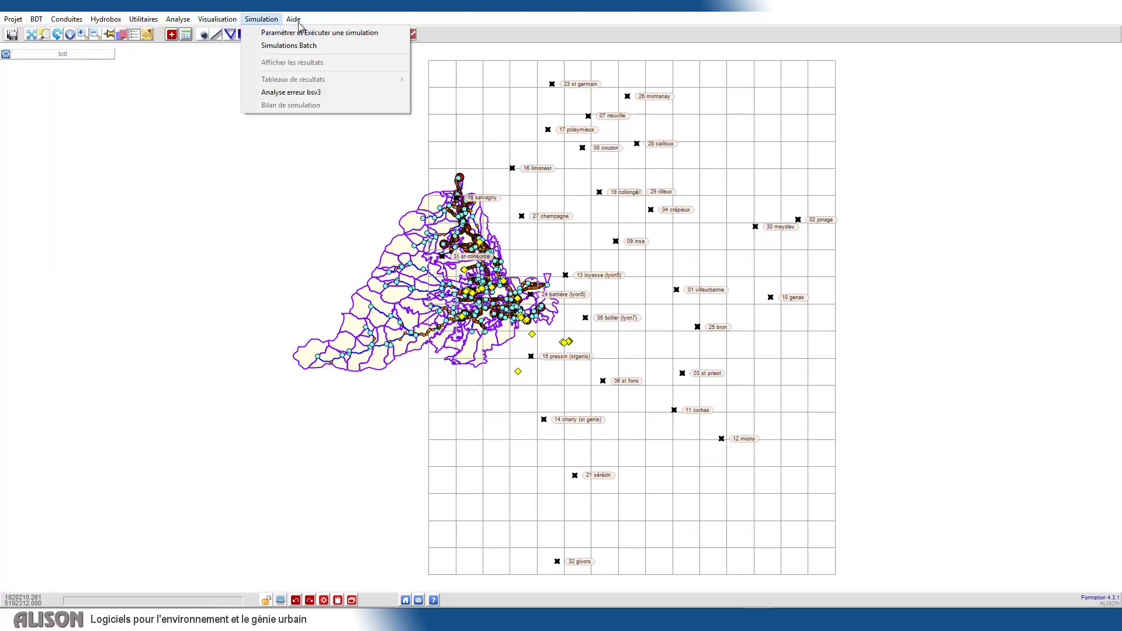
Open the properties of the rain gauge 04 crépieux on the map and display its measurements.
{"action": "left_click", "coordinate": [349, 21]}
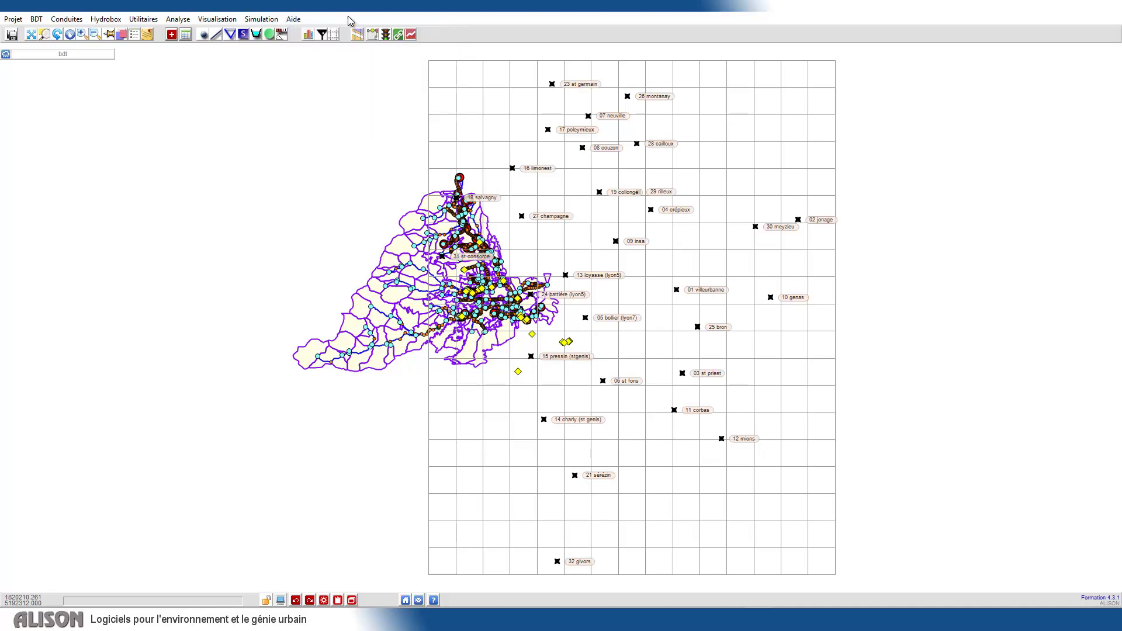
{"action": "left_click", "coordinate": [322, 35]}
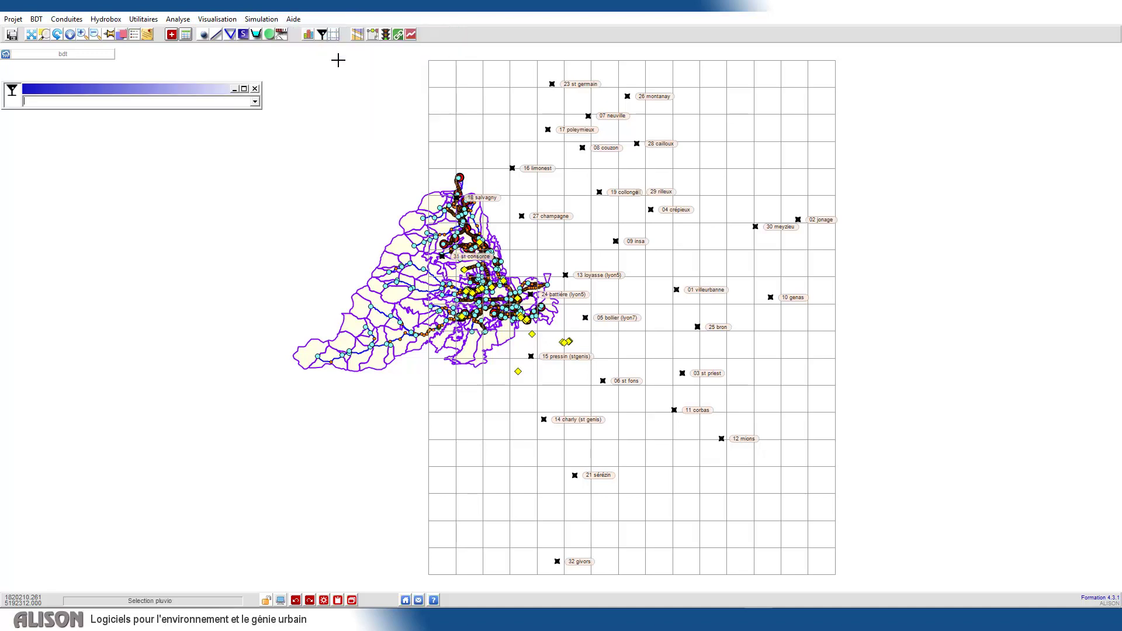
{"action": "left_click", "coordinate": [650, 210]}
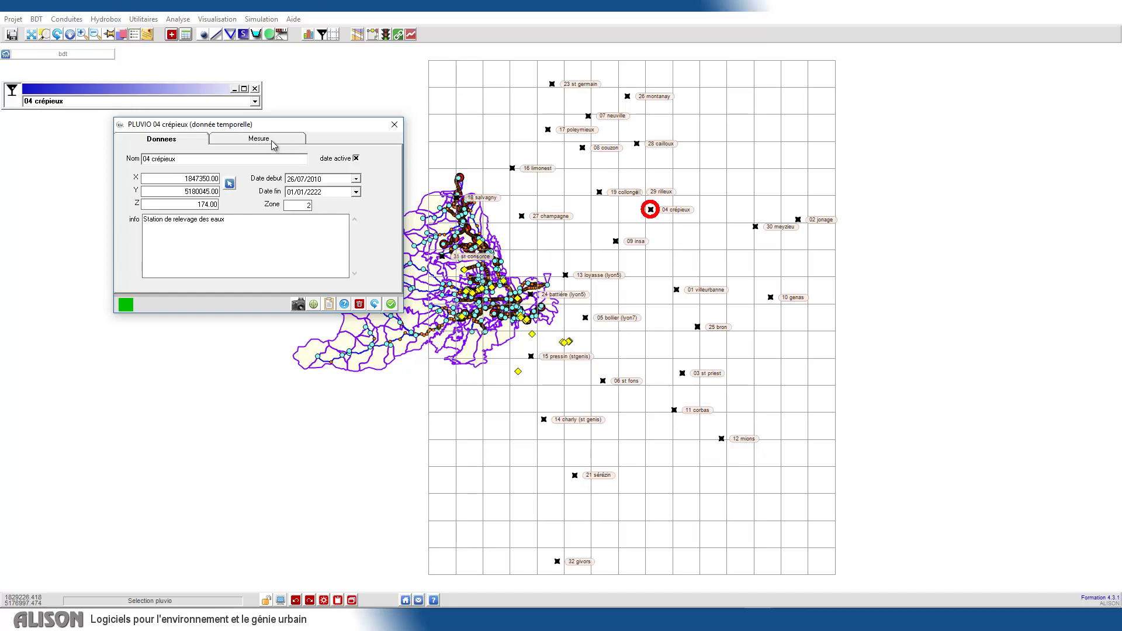
{"action": "left_click", "coordinate": [261, 140]}
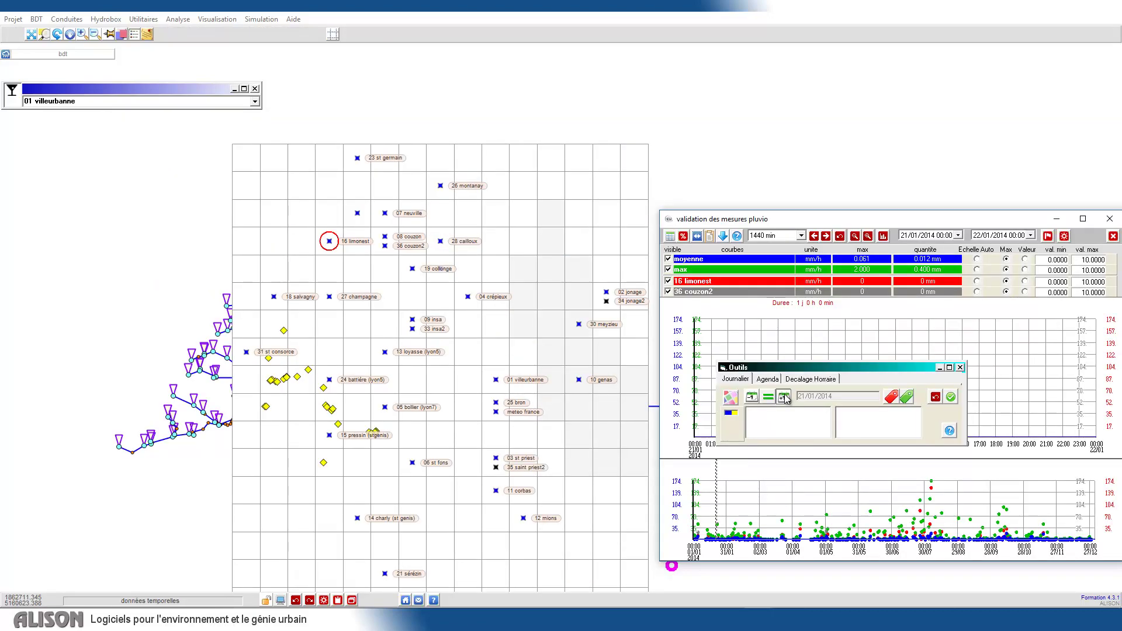
Advance the daily rain gauge validation one day at a time, starting from 21/01/2014.
{"action": "left_click", "coordinate": [784, 397]}
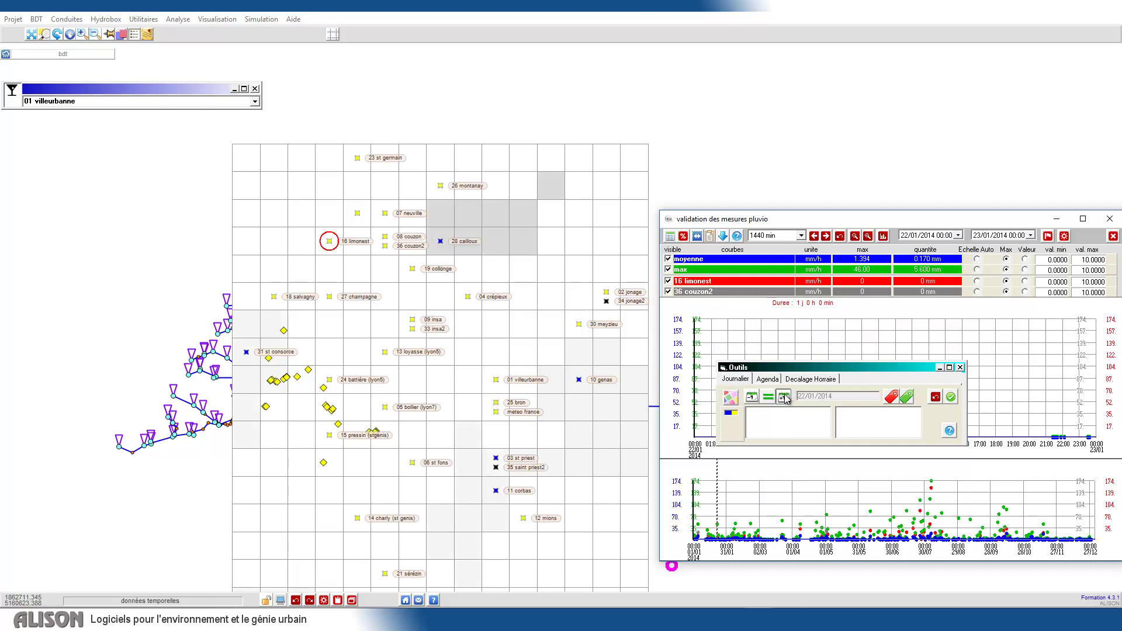
{"action": "left_click", "coordinate": [783, 398]}
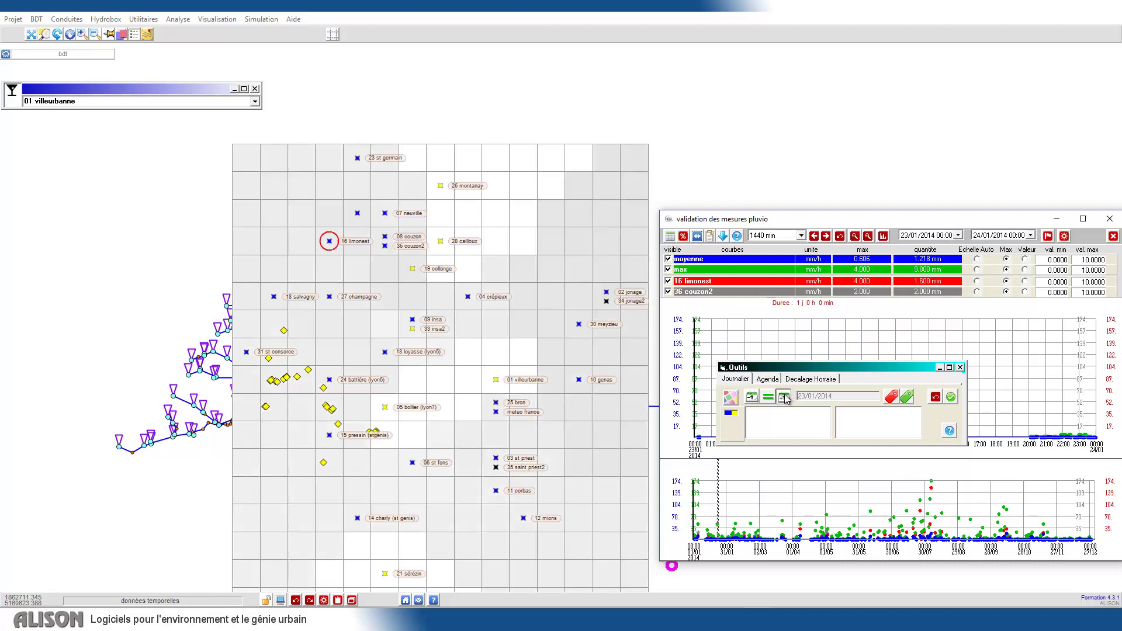
{"action": "left_click", "coordinate": [784, 397]}
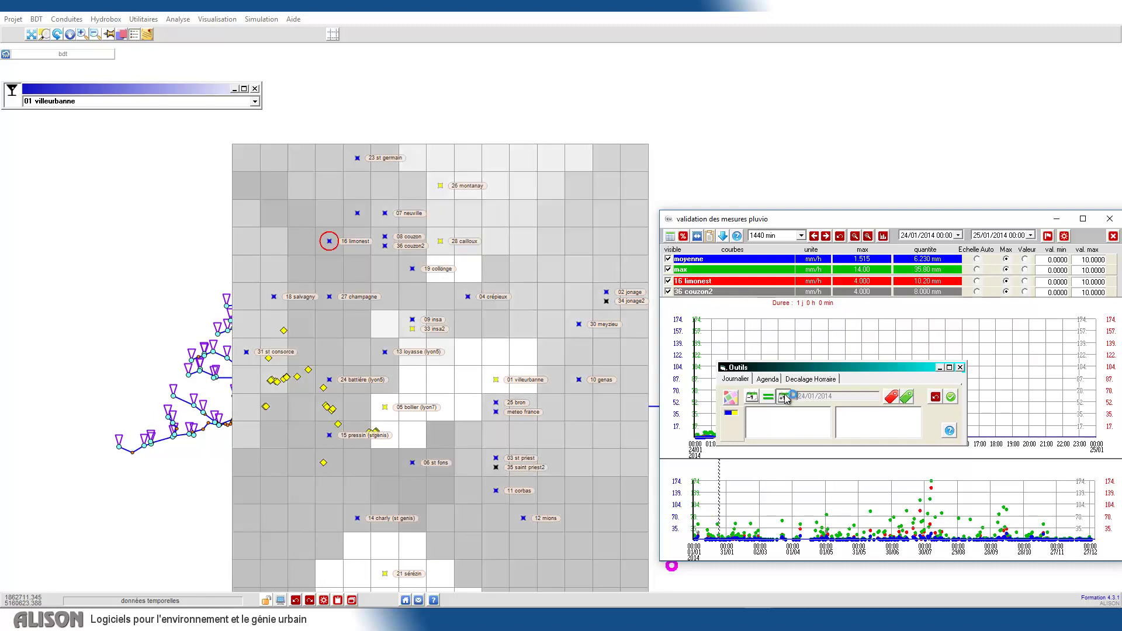
{"action": "left_click", "coordinate": [784, 397]}
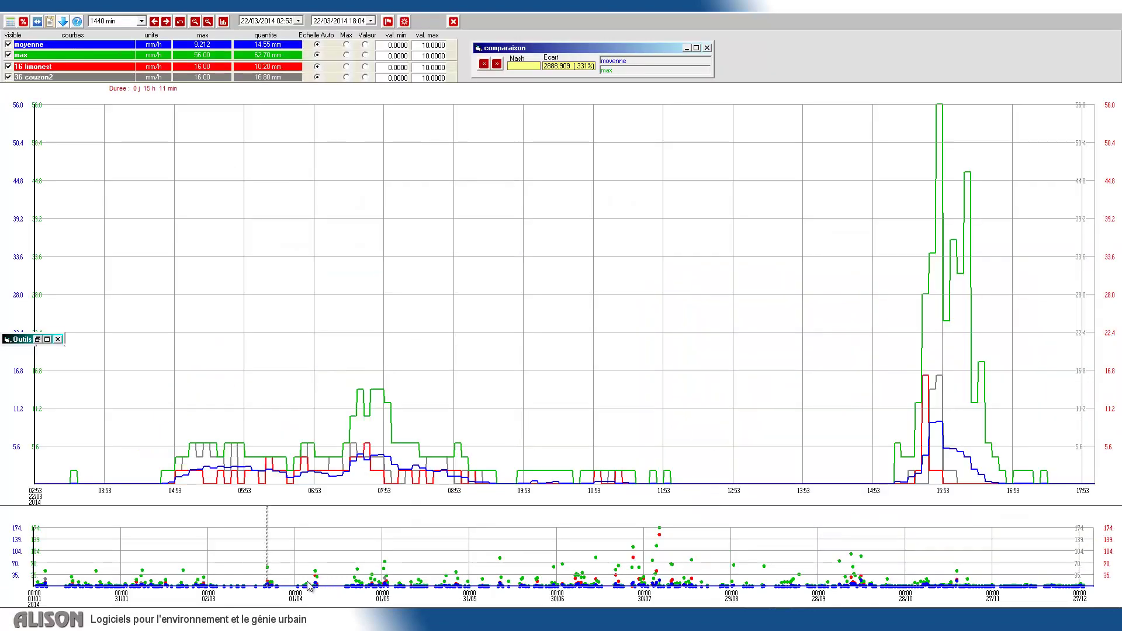
Select the peak period around early August on the rainfall overview and list the threshold-analysis events for the moyenne curve.
{"action": "left_click", "coordinate": [657, 553]}
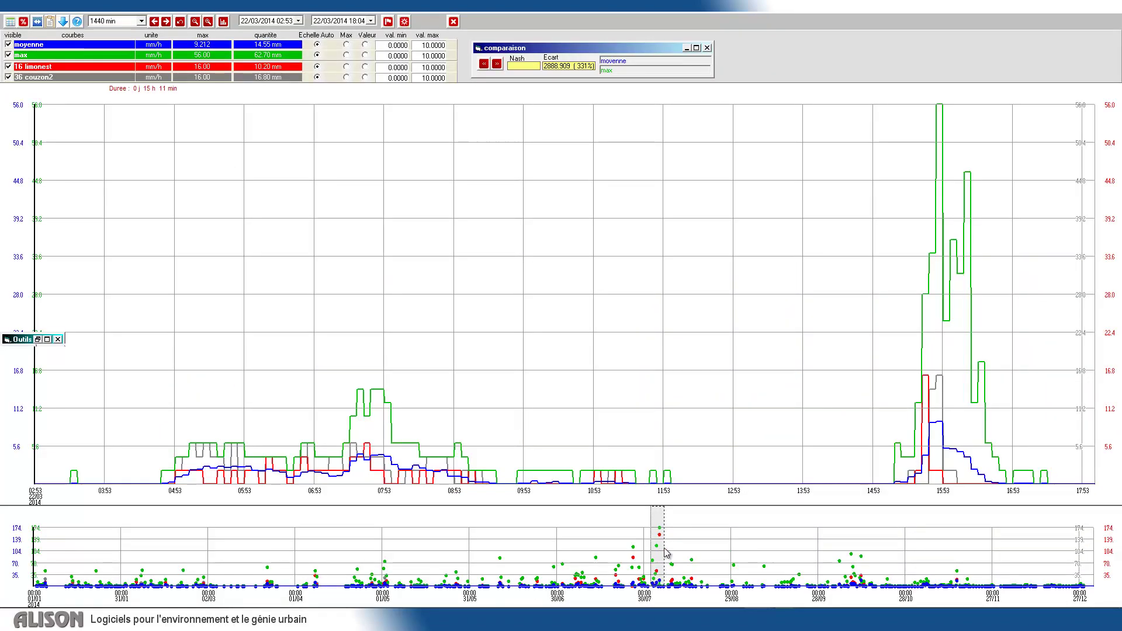
{"action": "left_click_drag", "start_coordinate": [502, 487], "coordinate": [577, 486]}
{"action": "mouse_move", "coordinate": [569, 485]}
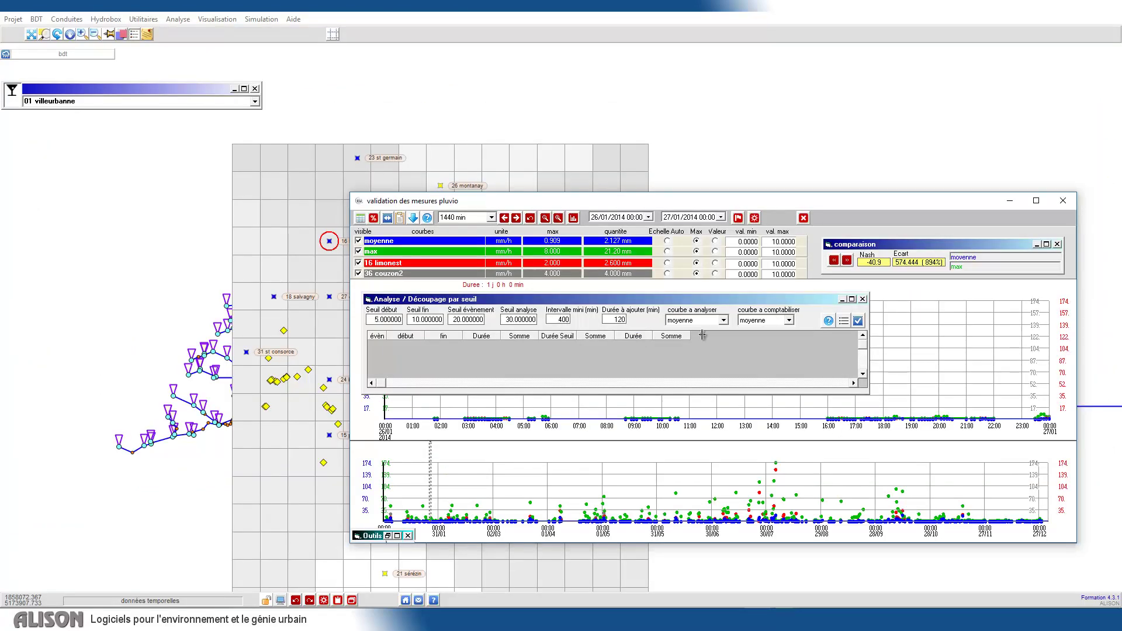
{"action": "left_click", "coordinate": [844, 321]}
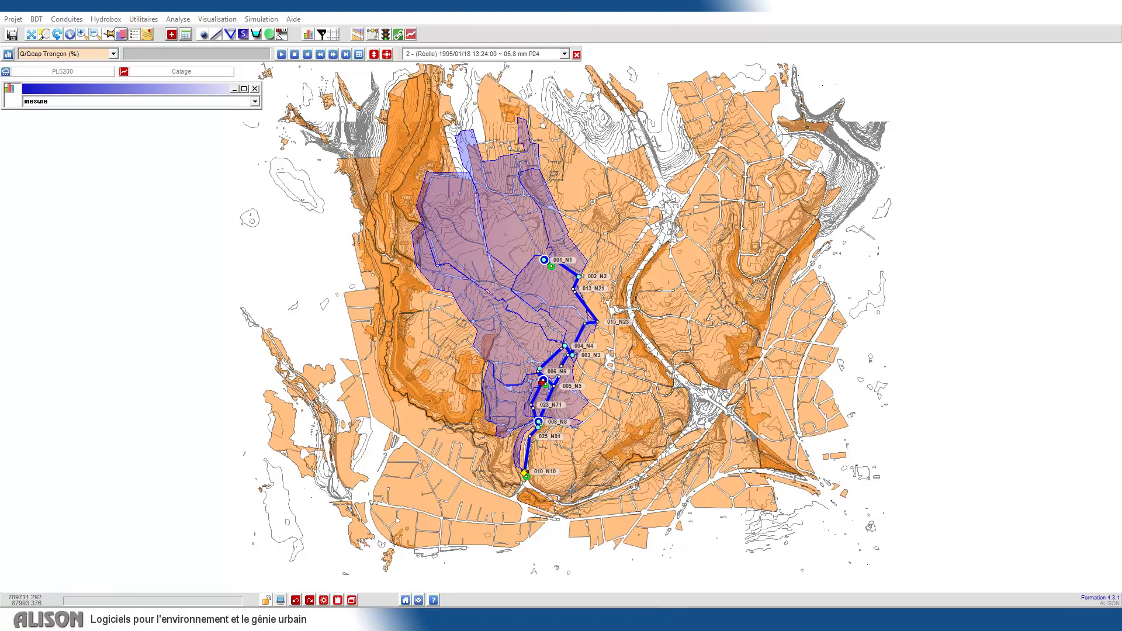
Open the properties of the measurement point mesure near node 010_N10 and display its available measurement types.
{"action": "scroll", "coordinate": [549, 486], "scroll_direction": "up", "scroll_amount": 6}
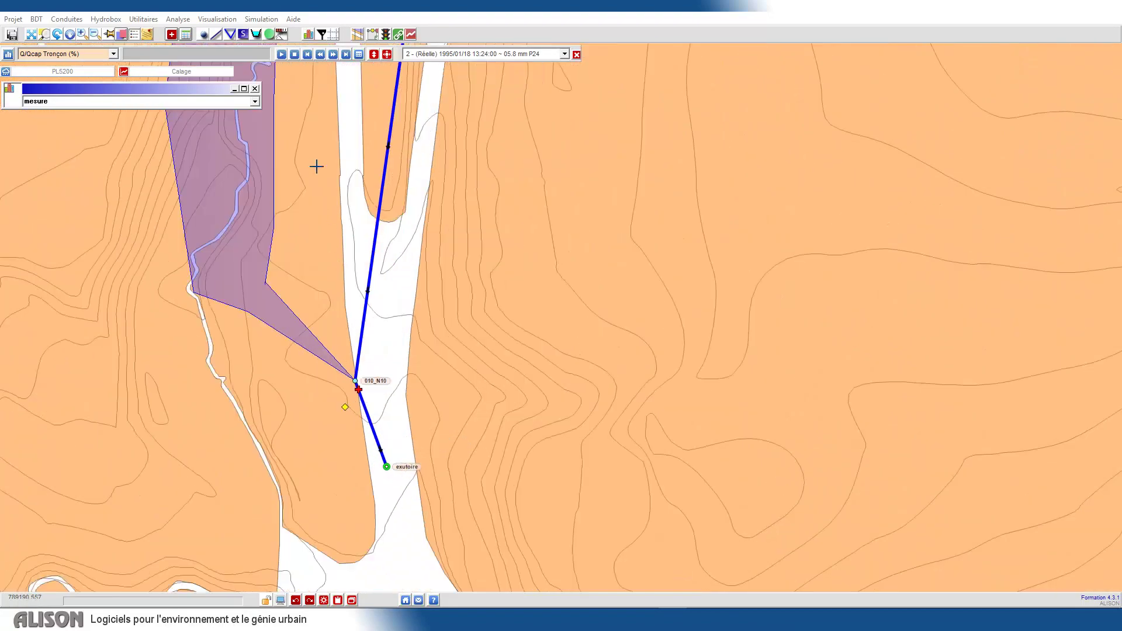
{"action": "left_click", "coordinate": [309, 35]}
{"action": "left_click", "coordinate": [341, 409]}
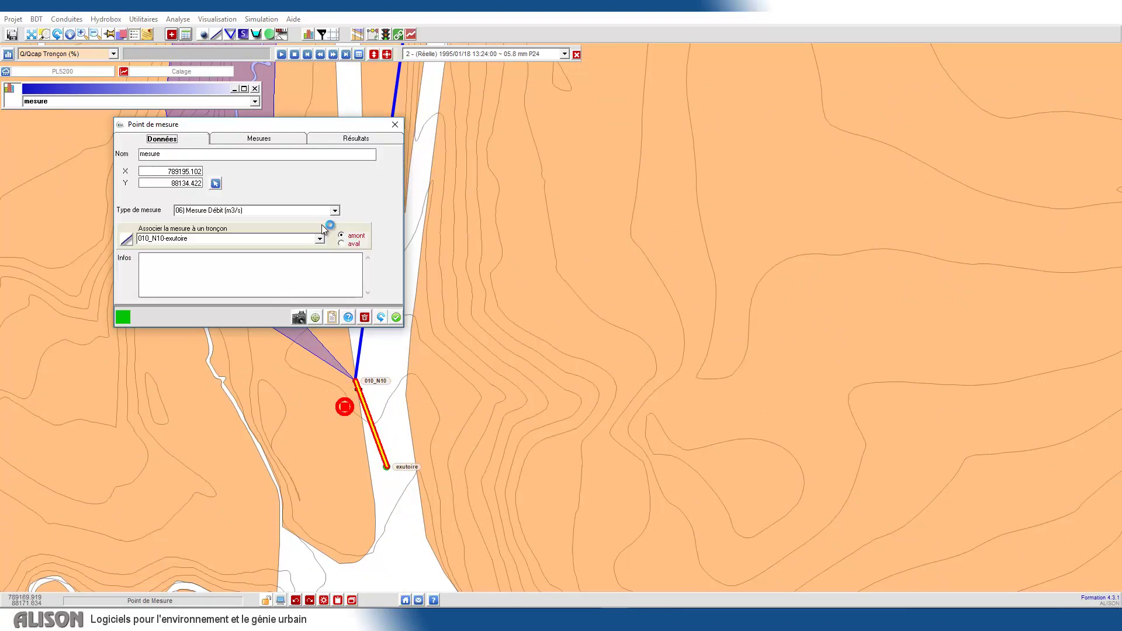
{"action": "left_click", "coordinate": [335, 211]}
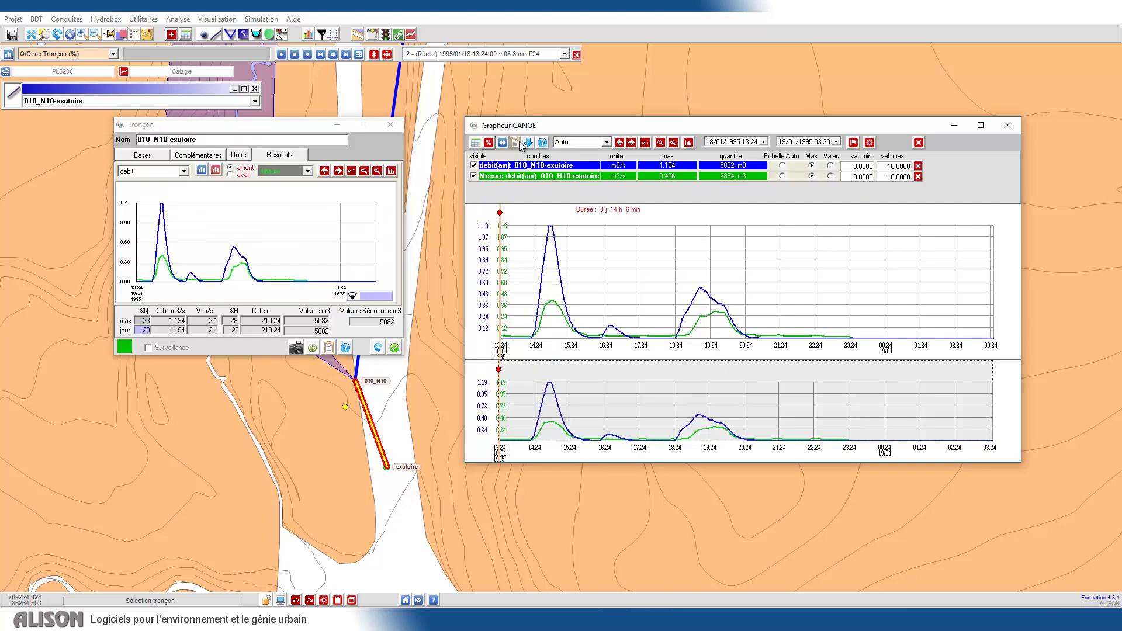
Display the comparison of simulated and measured flow for conduit 010_N10-exutoire and place it over the graph.
{"action": "left_click", "coordinate": [488, 143]}
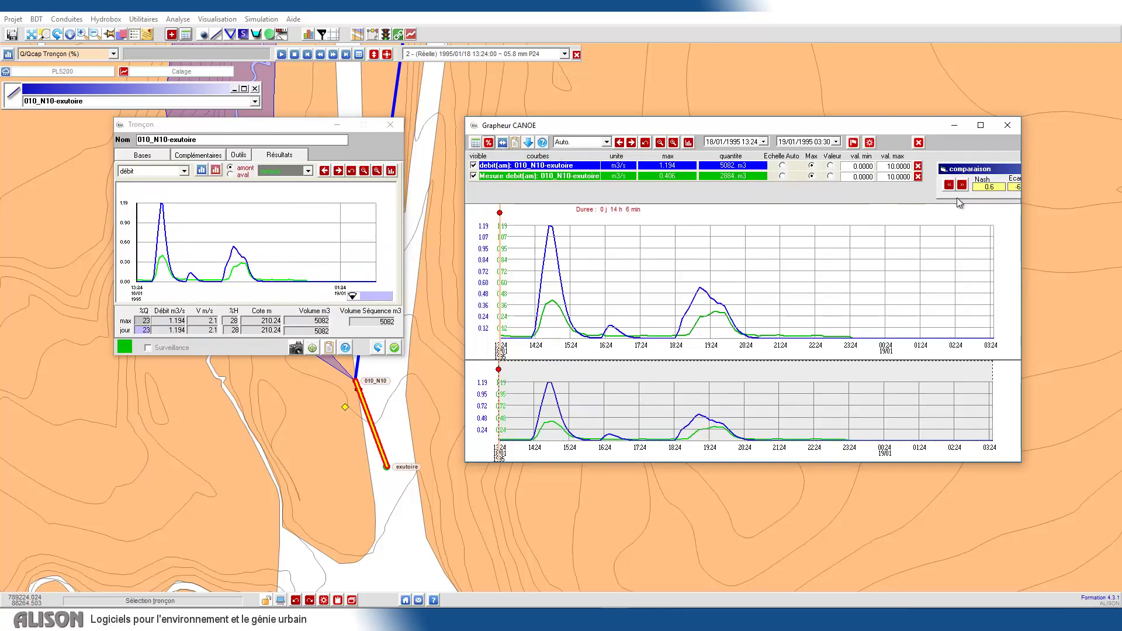
{"action": "left_click_drag", "start_coordinate": [984, 168], "coordinate": [764, 230]}
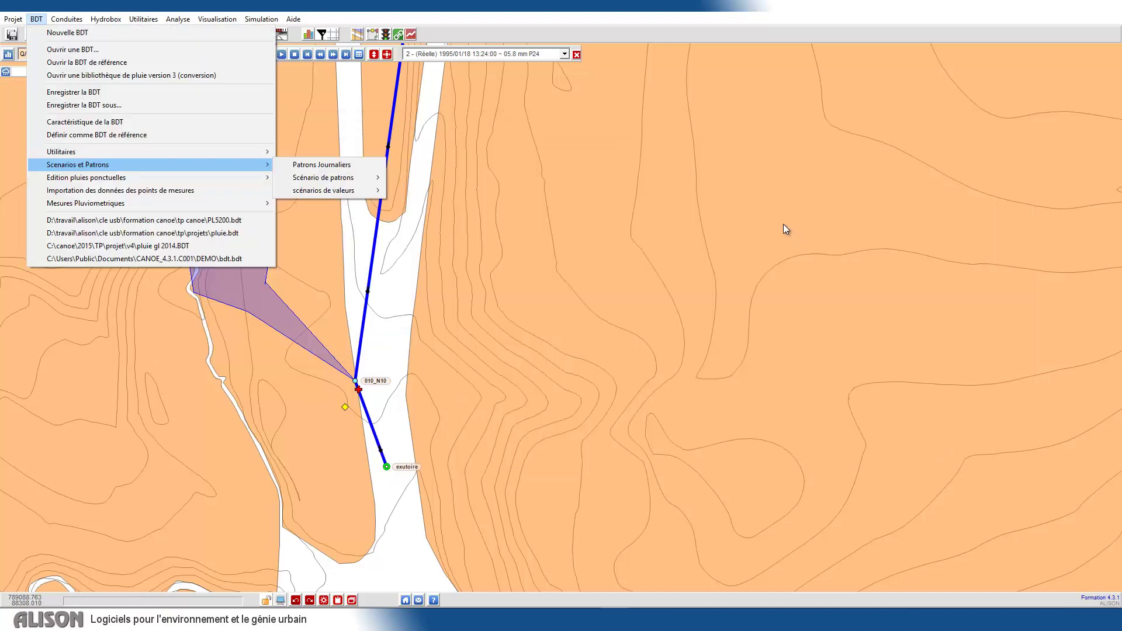
View the daily patterns and the family options of the cyclic pattern scenario semaine type, and close the scenario.
{"action": "left_click", "coordinate": [367, 165]}
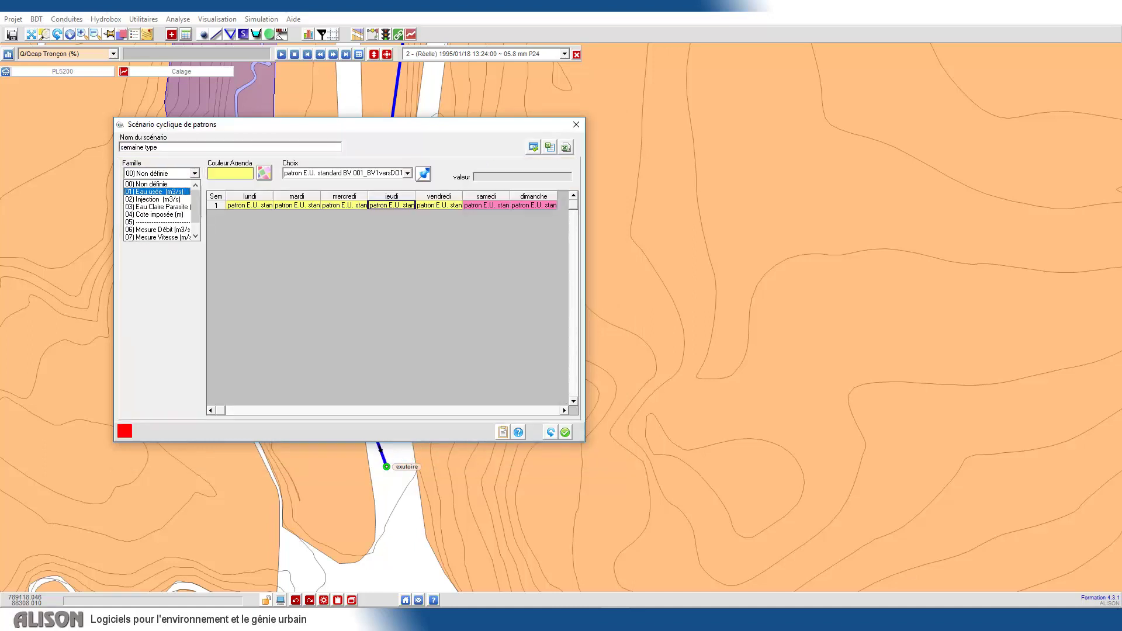
{"action": "left_click", "coordinate": [580, 125]}
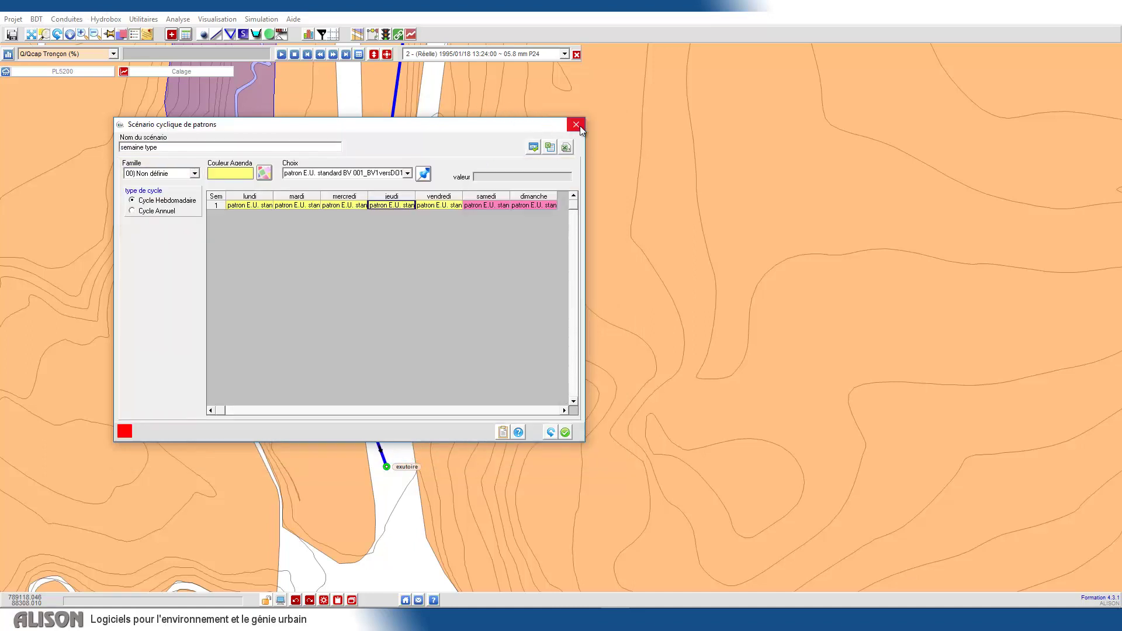
{"action": "left_click", "coordinate": [579, 125]}
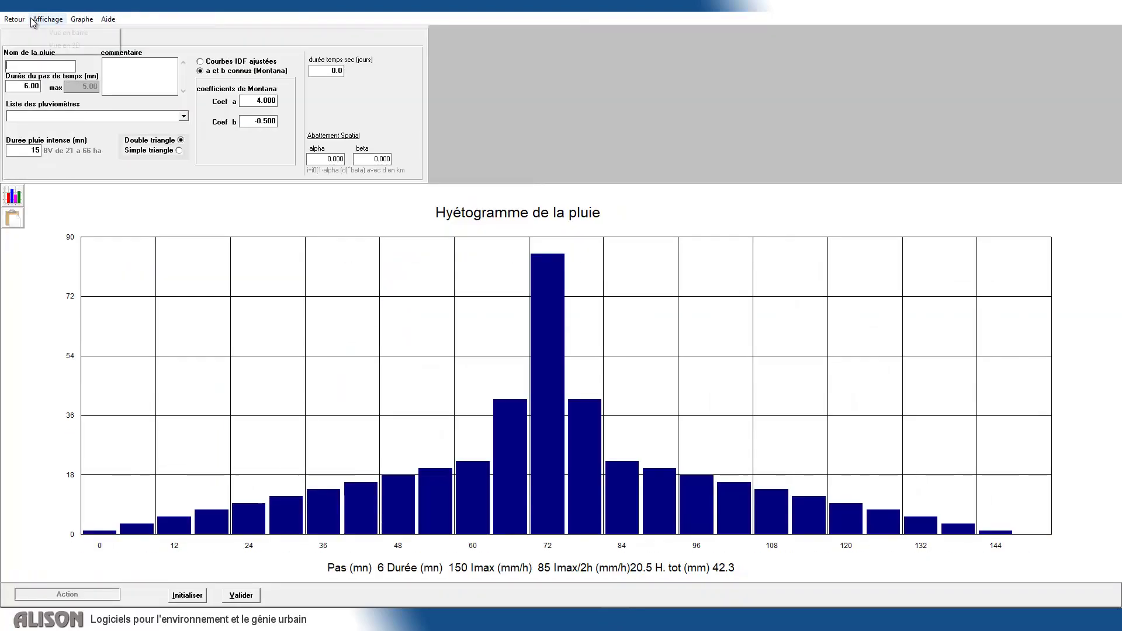
Name the double-triangle design rain pluie 5 ans, set its Montana coefficient a to 4.120 and leave the rain editor.
{"action": "left_click", "coordinate": [33, 20]}
{"action": "left_click", "coordinate": [36, 65]}
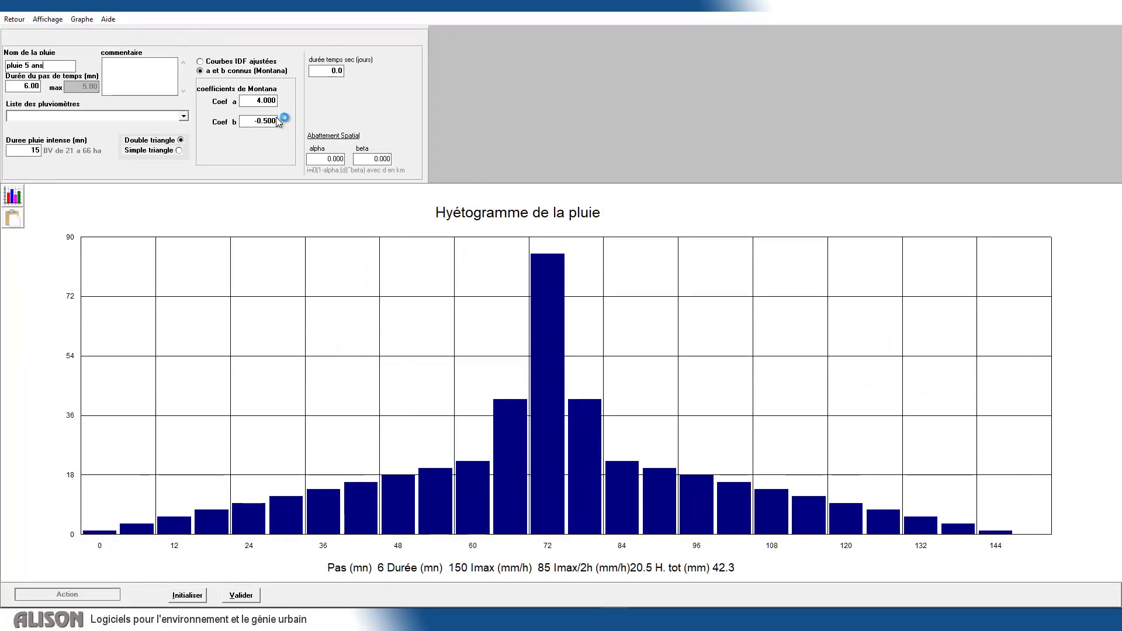
{"action": "left_click", "coordinate": [259, 101]}
{"action": "type", "text": "12"}
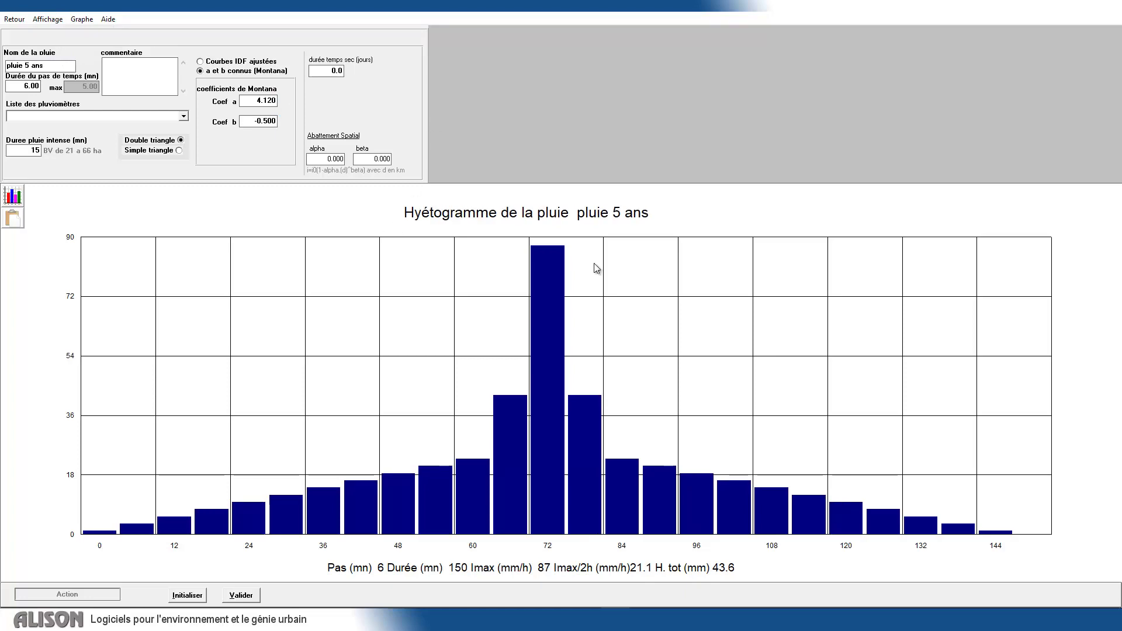
{"action": "left_click", "coordinate": [18, 24]}
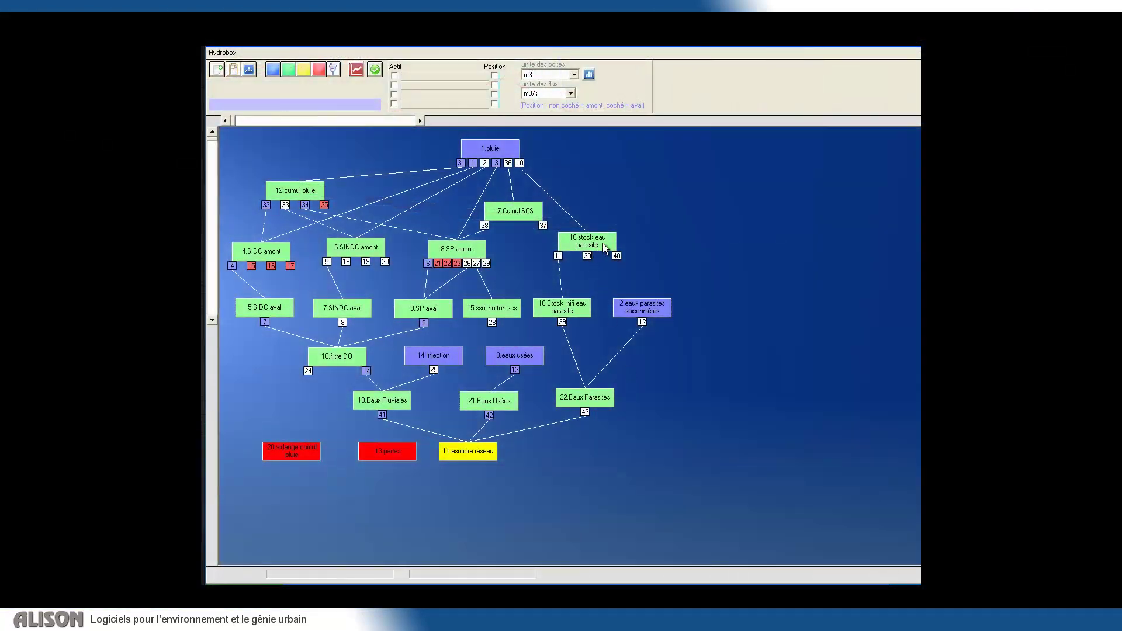
Open the properties of box 16.stock eau parasite, move the box up beside 17.Cumul SCS and close the properties.
{"action": "double_click", "coordinate": [604, 237]}
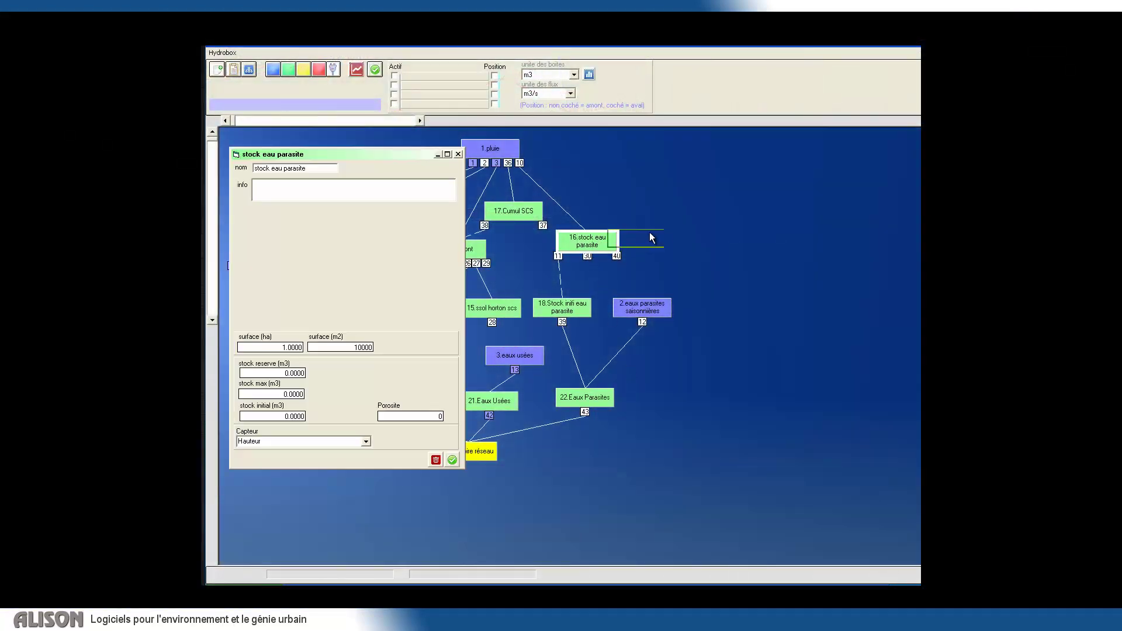
{"action": "left_click_drag", "start_coordinate": [652, 237], "coordinate": [648, 235]}
{"action": "left_click", "coordinate": [459, 154]}
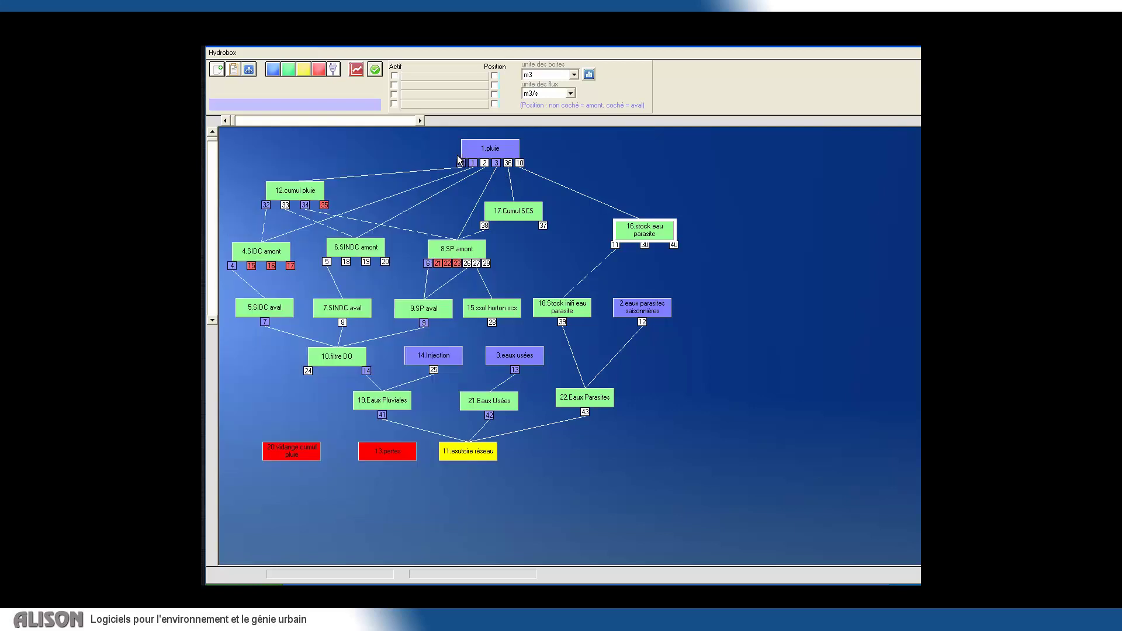
Open the properties of box 11.exutoire réseau, move the box below 21.Eaux Usées and close the properties.
{"action": "double_click", "coordinate": [465, 454]}
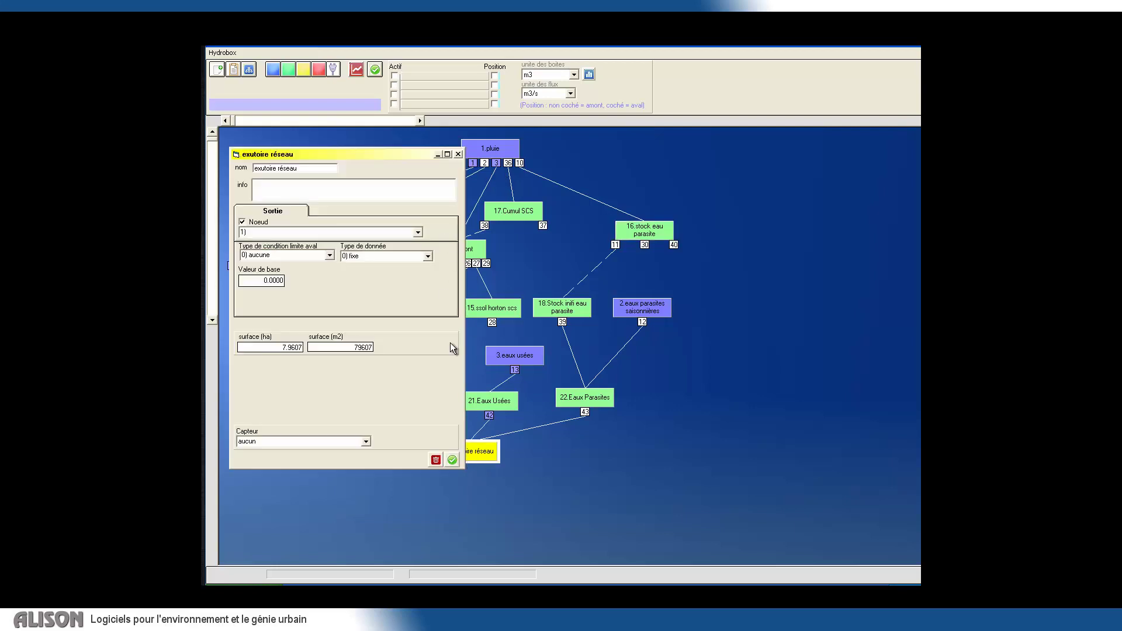
{"action": "left_click_drag", "start_coordinate": [538, 487], "coordinate": [578, 507]}
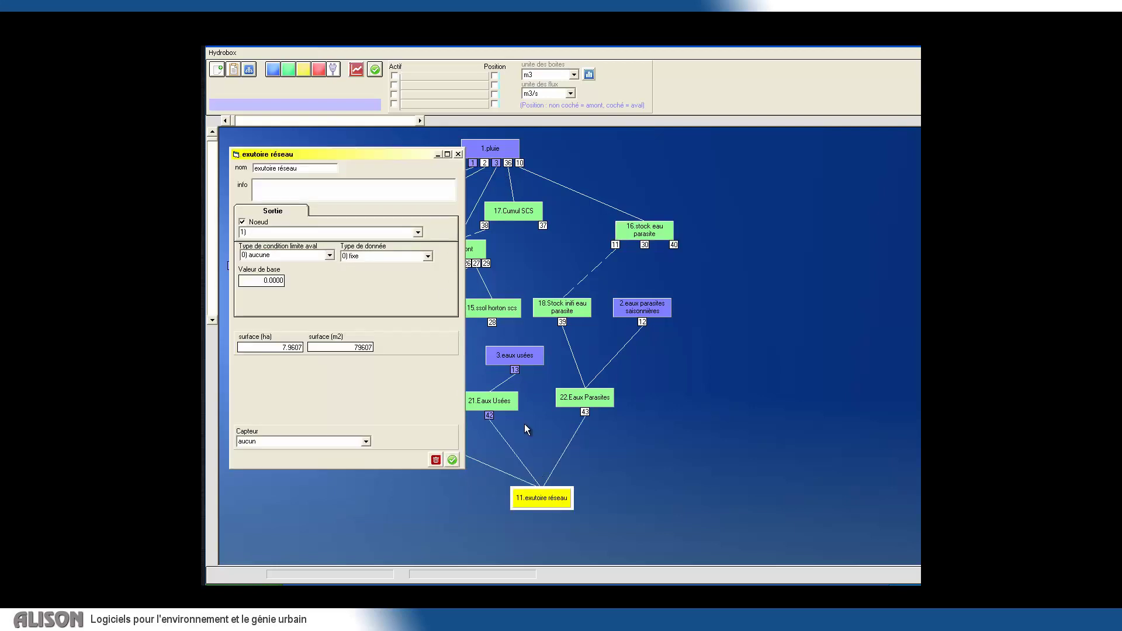
{"action": "left_click", "coordinate": [459, 154]}
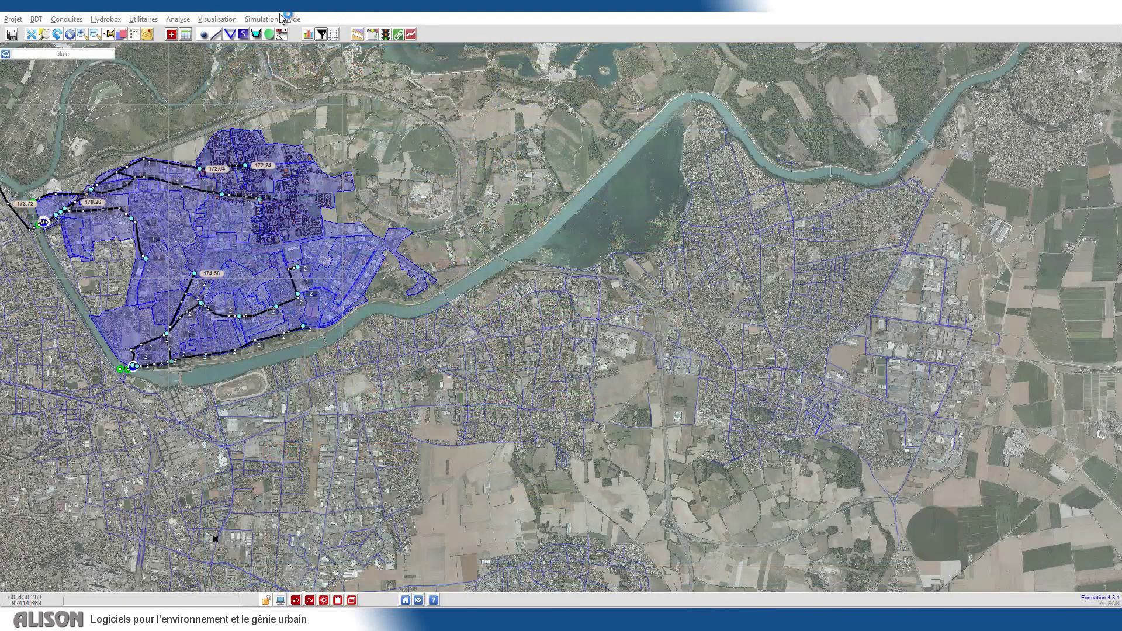
Open the simulation setup and view the parameter sets Muskingum - Paramètres par défaut and BSV3 - Paramètres par défaut.
{"action": "left_click", "coordinate": [272, 19]}
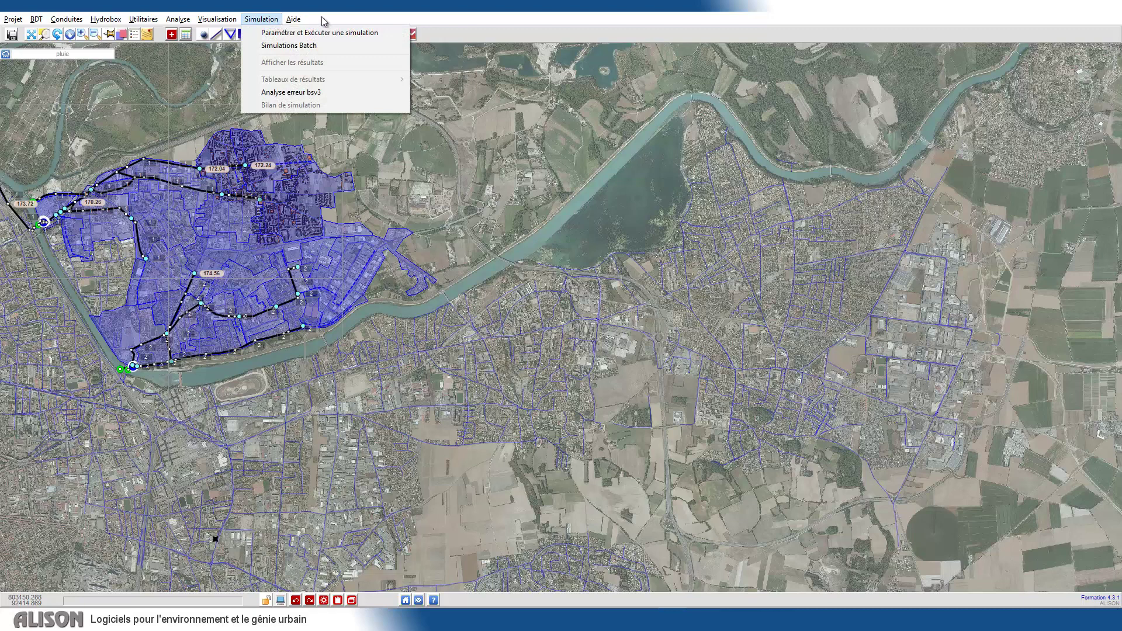
{"action": "key", "text": "Right"}
{"action": "left_click", "coordinate": [411, 18]}
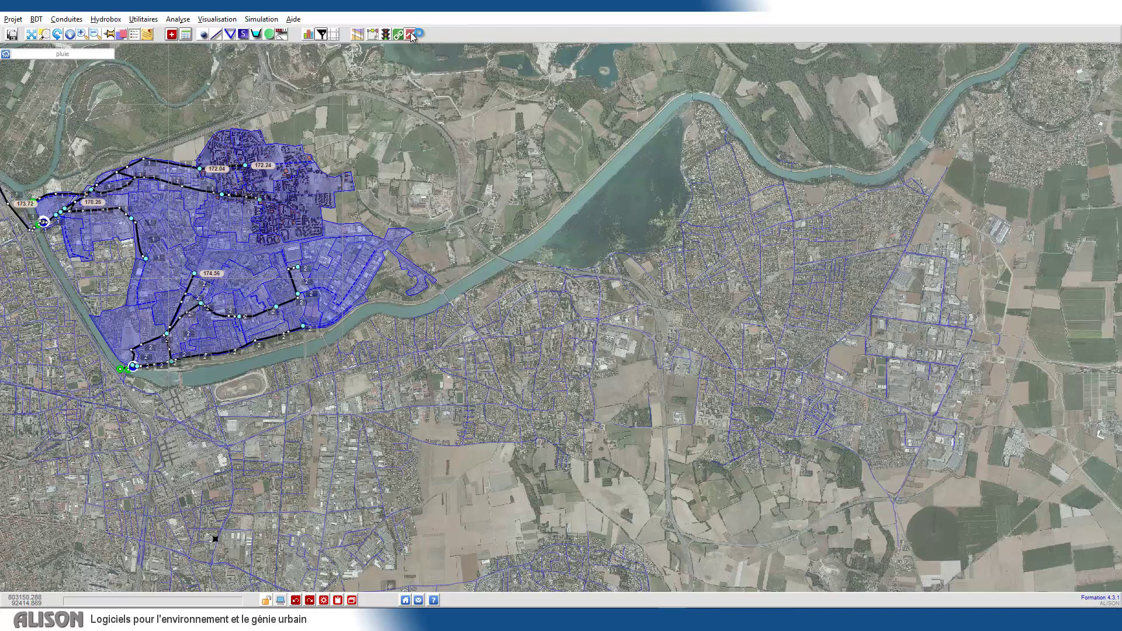
{"action": "left_click", "coordinate": [289, 178]}
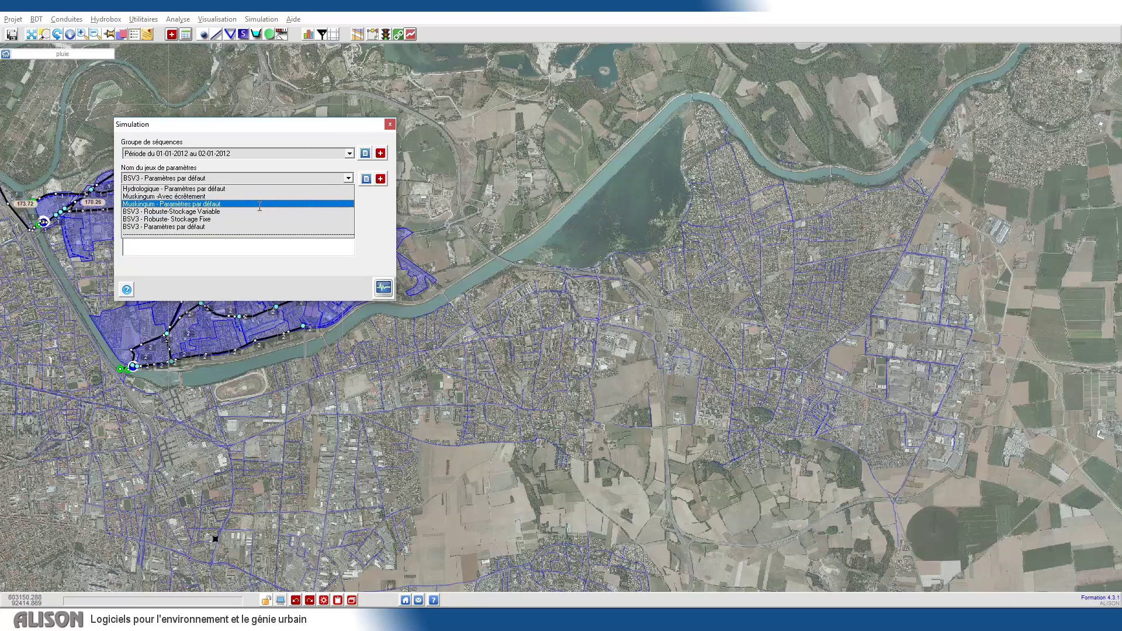
{"action": "left_click", "coordinate": [263, 203]}
{"action": "left_click", "coordinate": [363, 179]}
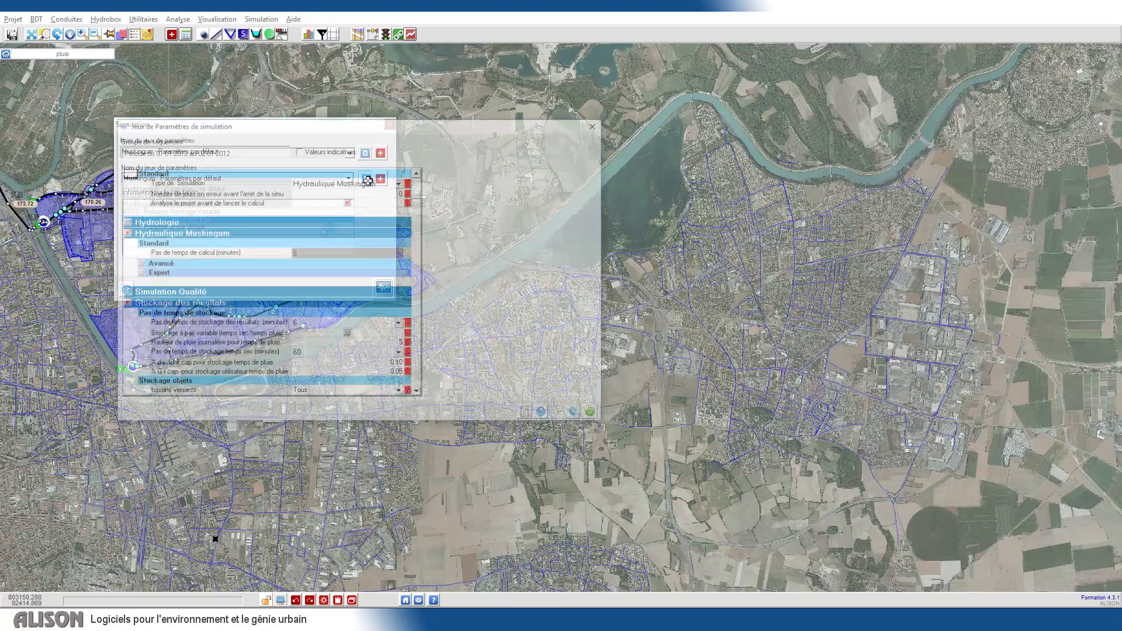
{"action": "left_click", "coordinate": [365, 179]}
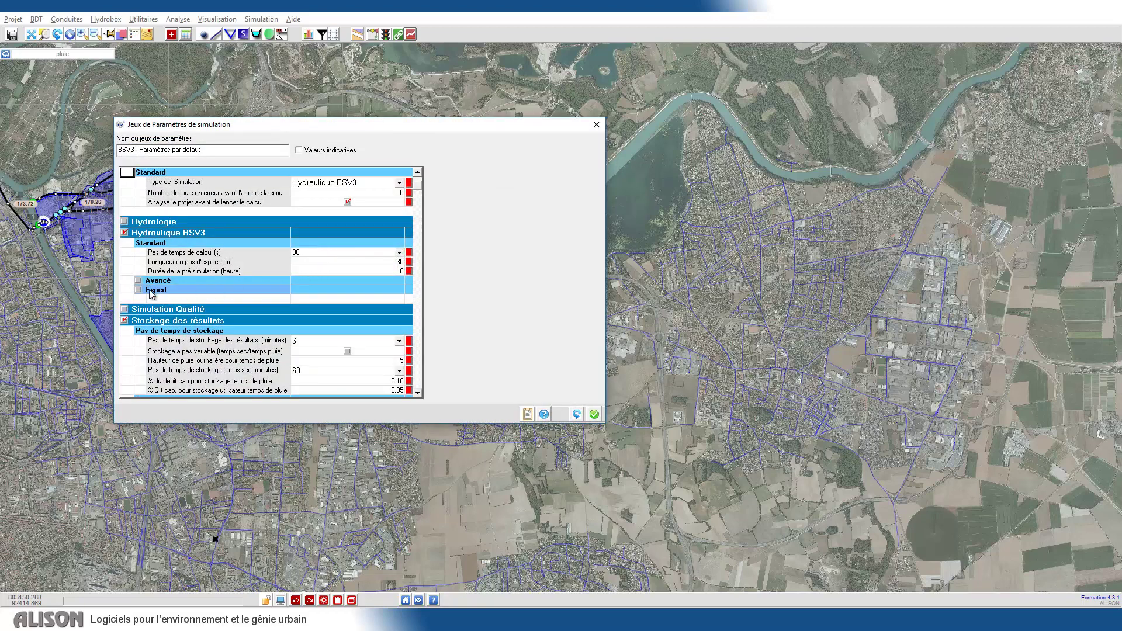
Expand the advanced BSV3 hydraulic settings, and in the batch simulations set the maximum number of simultaneous simulations to 3.
{"action": "left_click", "coordinate": [138, 281]}
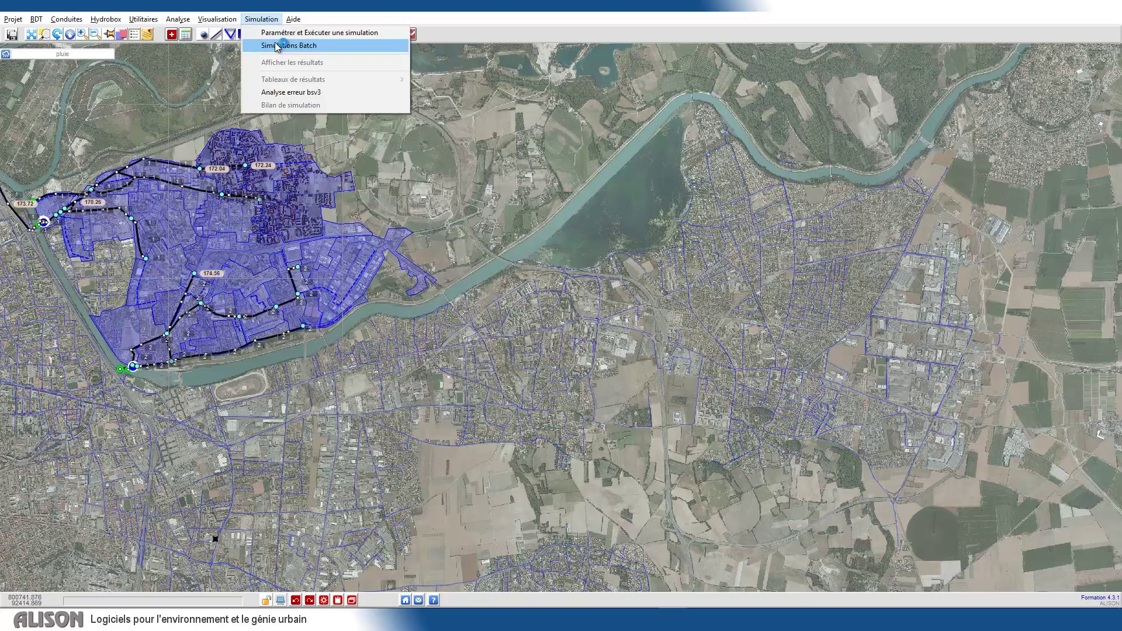
{"action": "left_click", "coordinate": [276, 45]}
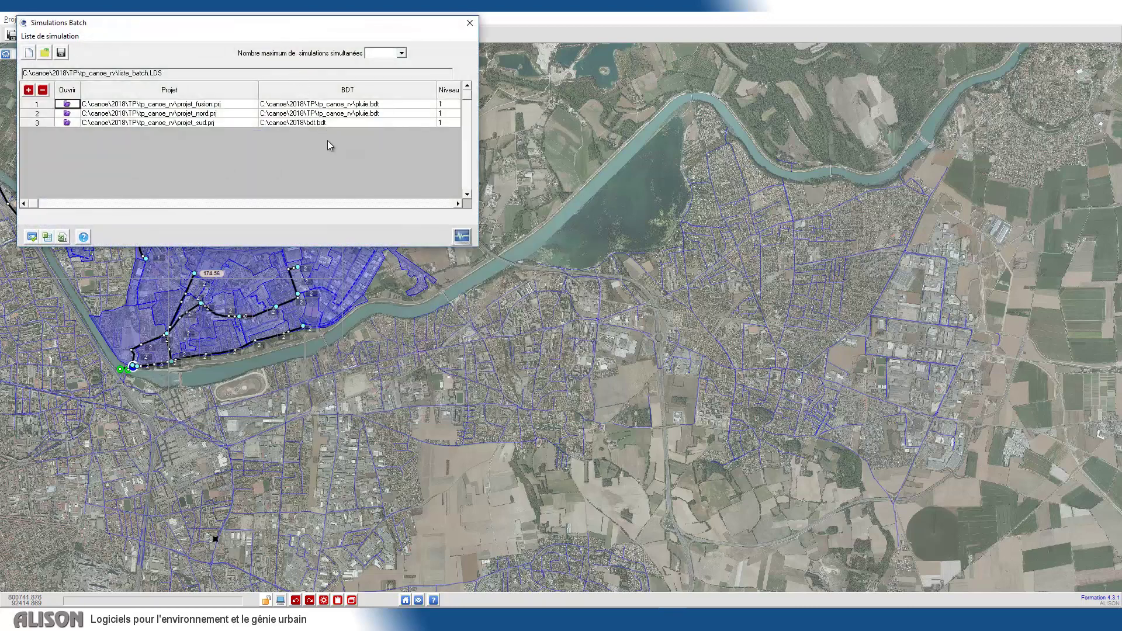
{"action": "left_click", "coordinate": [402, 54]}
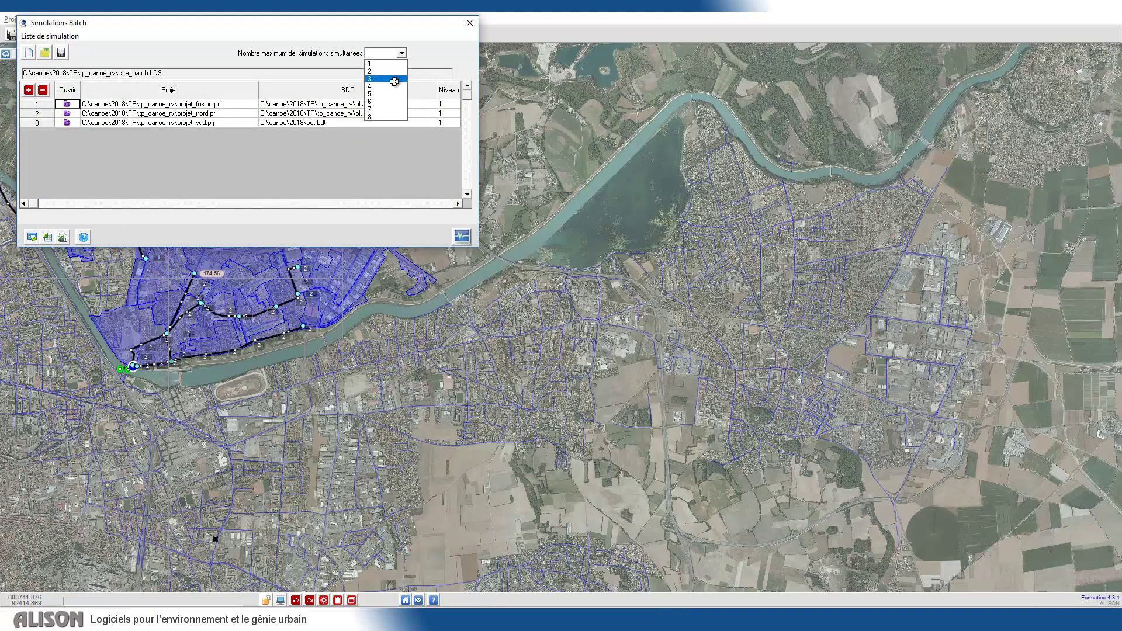
{"action": "left_click", "coordinate": [394, 81]}
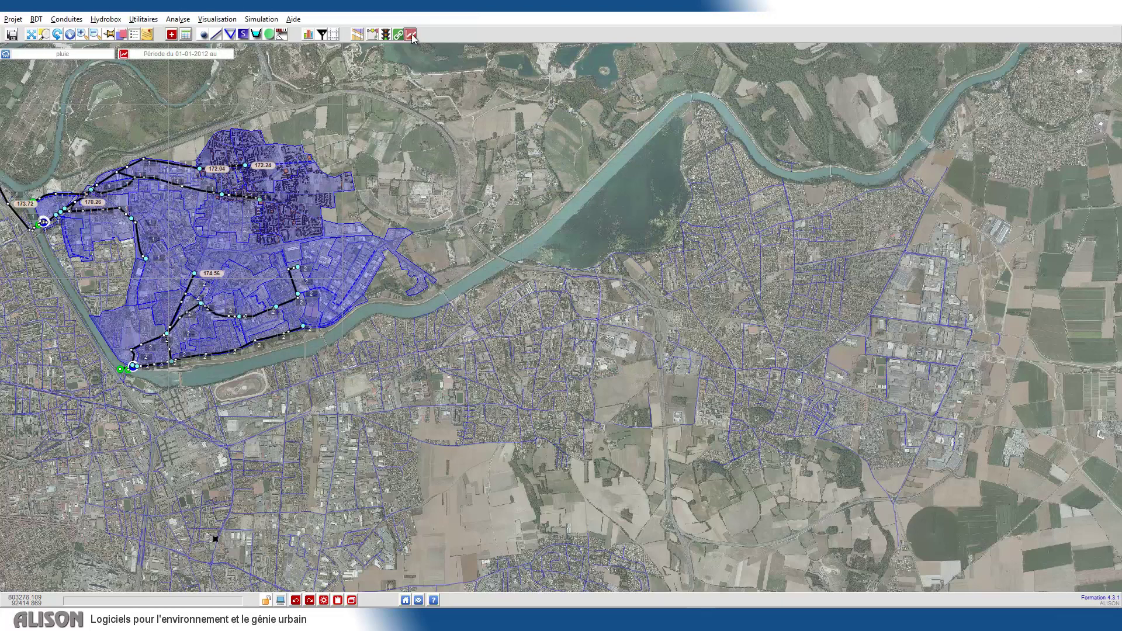
Create the sequence group multi sequences with a Période sequence running from 03/03/2012 to 19/03/2012.
{"action": "left_click", "coordinate": [411, 34]}
{"action": "left_click", "coordinate": [387, 156]}
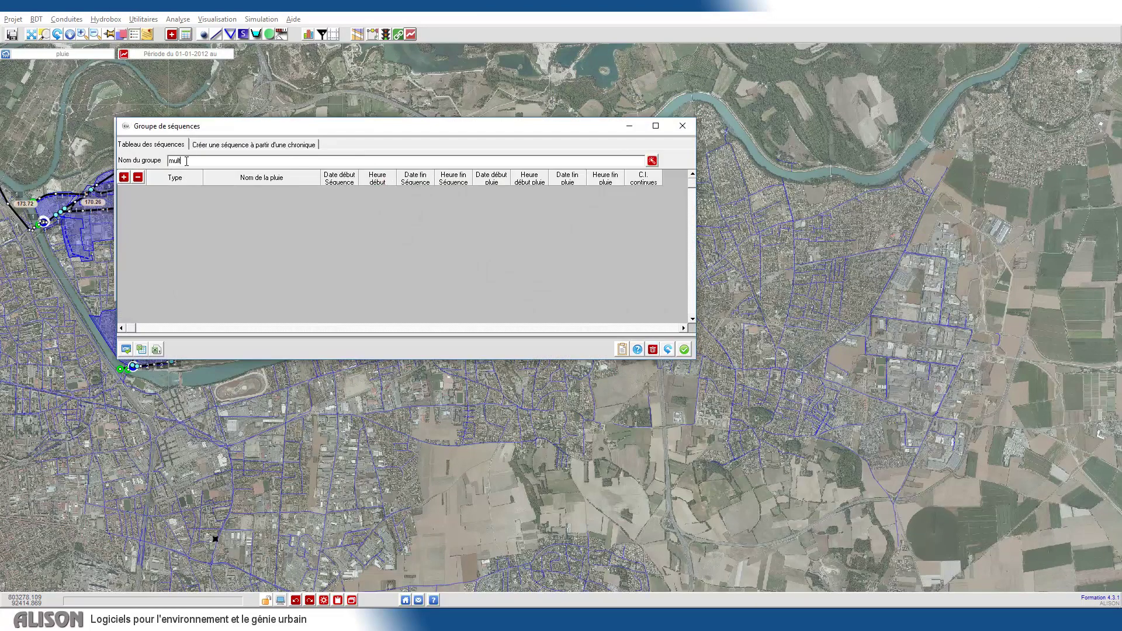
{"action": "left_click", "coordinate": [124, 177]}
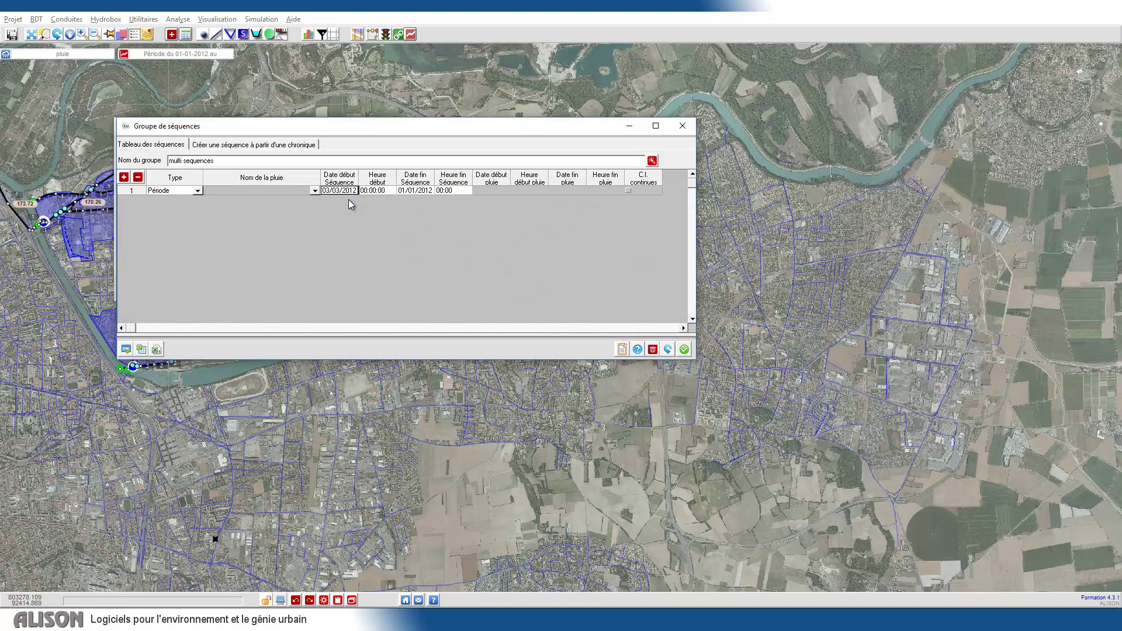
{"action": "left_click", "coordinate": [416, 191]}
{"action": "type", "text": "0"}
{"action": "key", "text": "BackSpace"}
{"action": "type", "text": "19/03/2012"}
Add a second sequence of type DTS to the group and assign it the rain mensuel.
{"action": "left_click", "coordinate": [125, 179]}
{"action": "left_click", "coordinate": [198, 199]}
{"action": "left_click", "coordinate": [188, 220]}
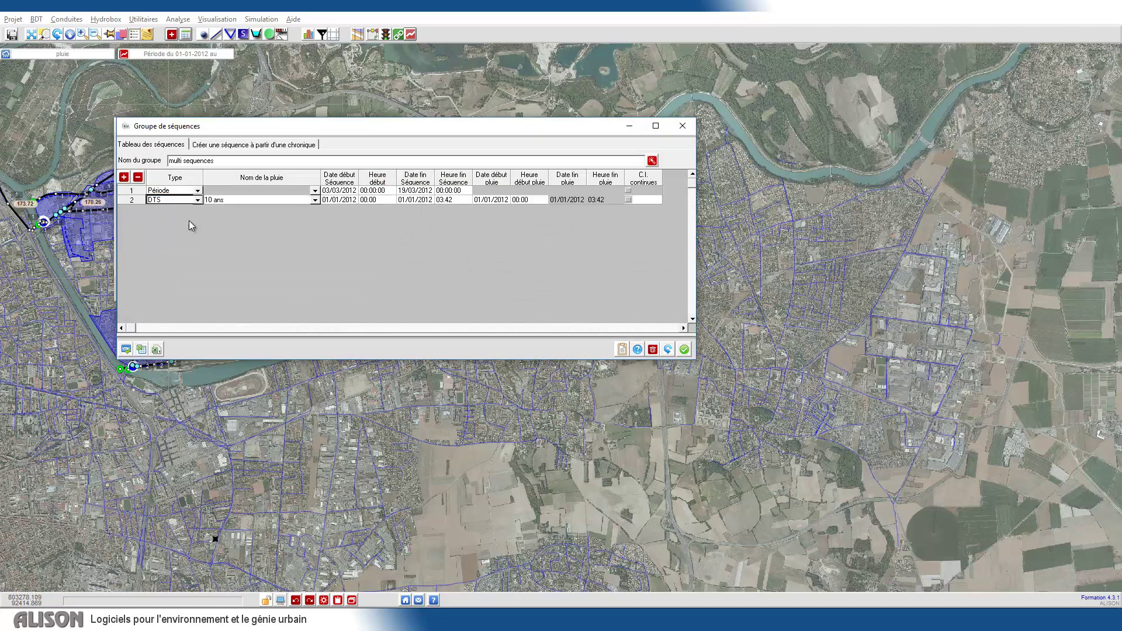
{"action": "left_click", "coordinate": [315, 200]}
{"action": "left_click", "coordinate": [293, 225]}
Add a third sequence of type DTS with the rain 10 ans and validate the sequence group.
{"action": "left_click", "coordinate": [124, 177]}
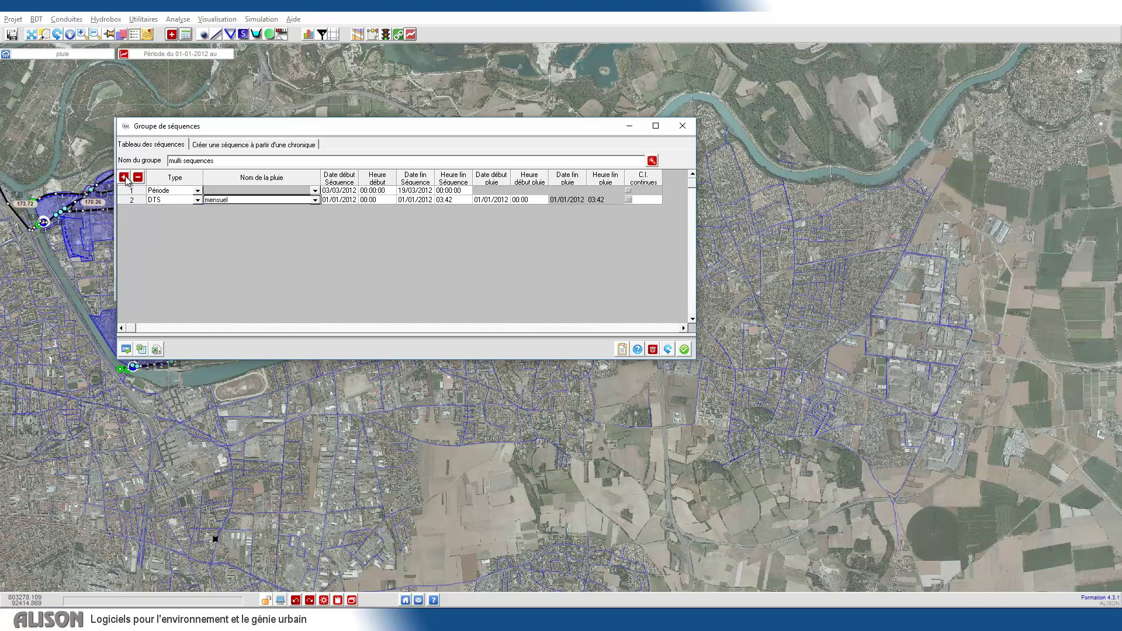
{"action": "left_click", "coordinate": [198, 209]}
{"action": "left_click", "coordinate": [181, 223]}
{"action": "left_click", "coordinate": [316, 210]}
{"action": "left_click", "coordinate": [215, 219]}
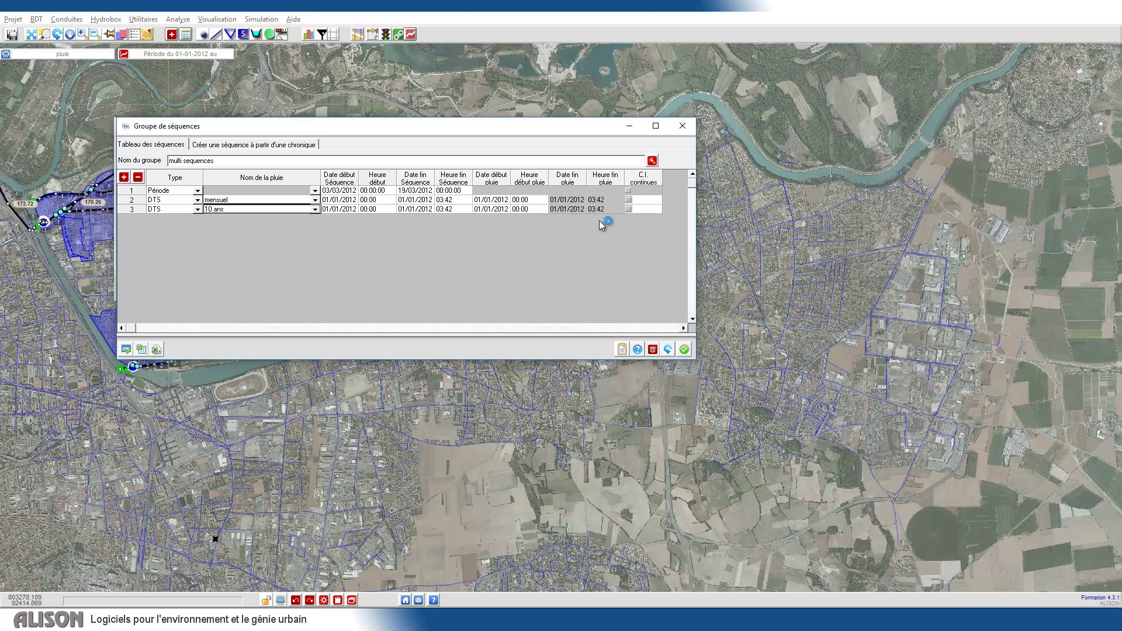
{"action": "left_click", "coordinate": [684, 350]}
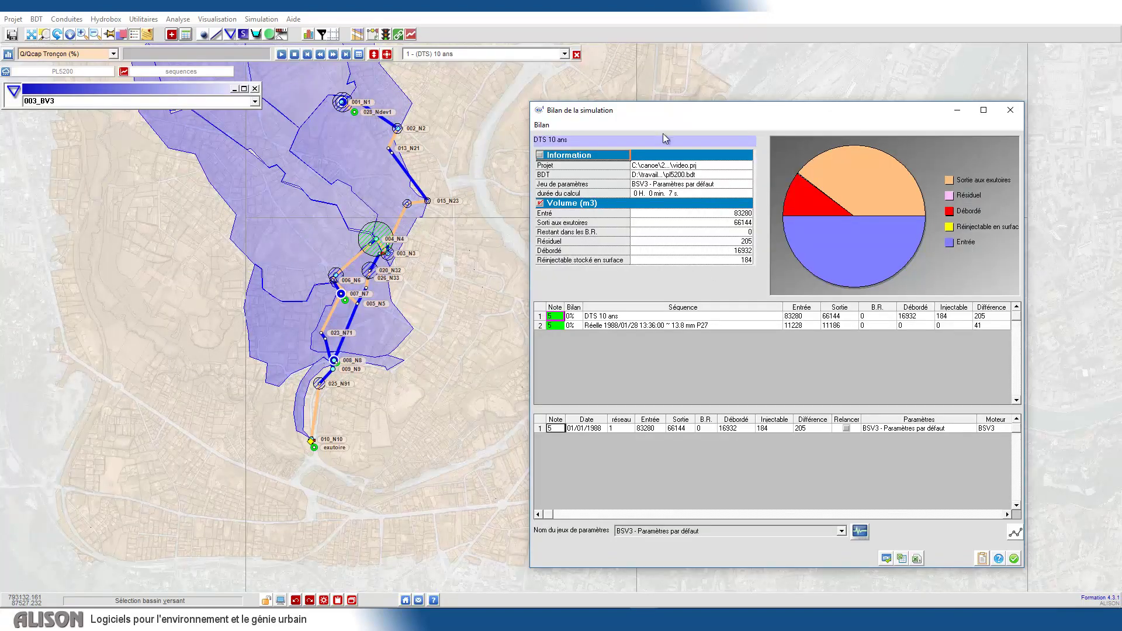
Leave the simulation balance, display the results as Débit Tronçon (m3/s) and move the flow graph window aside.
{"action": "left_click", "coordinate": [1010, 110]}
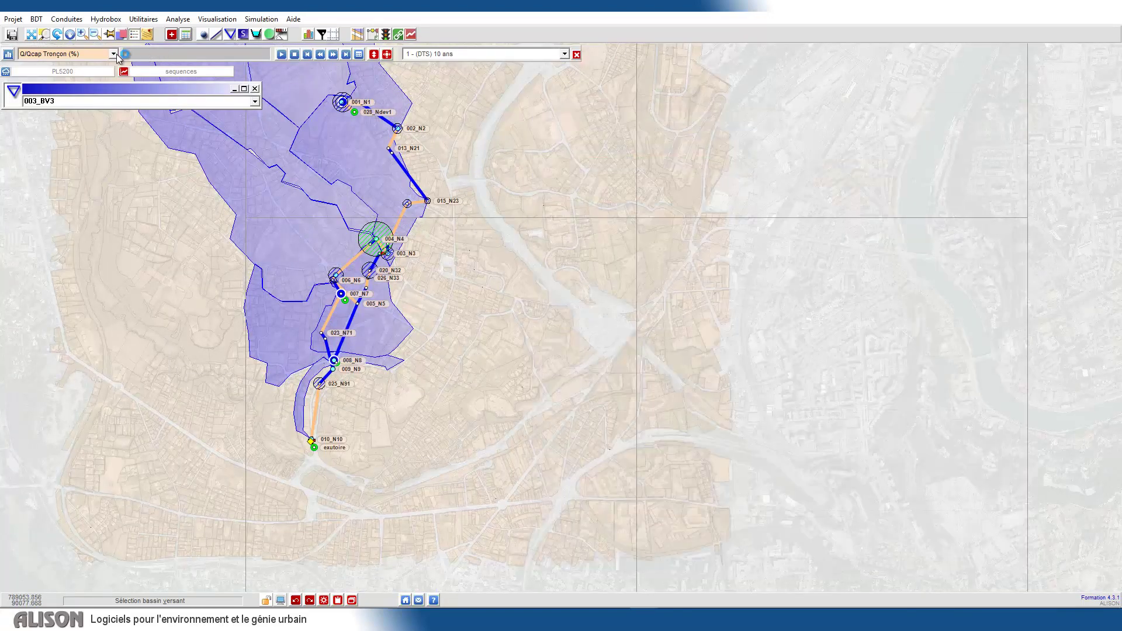
{"action": "left_click", "coordinate": [115, 54]}
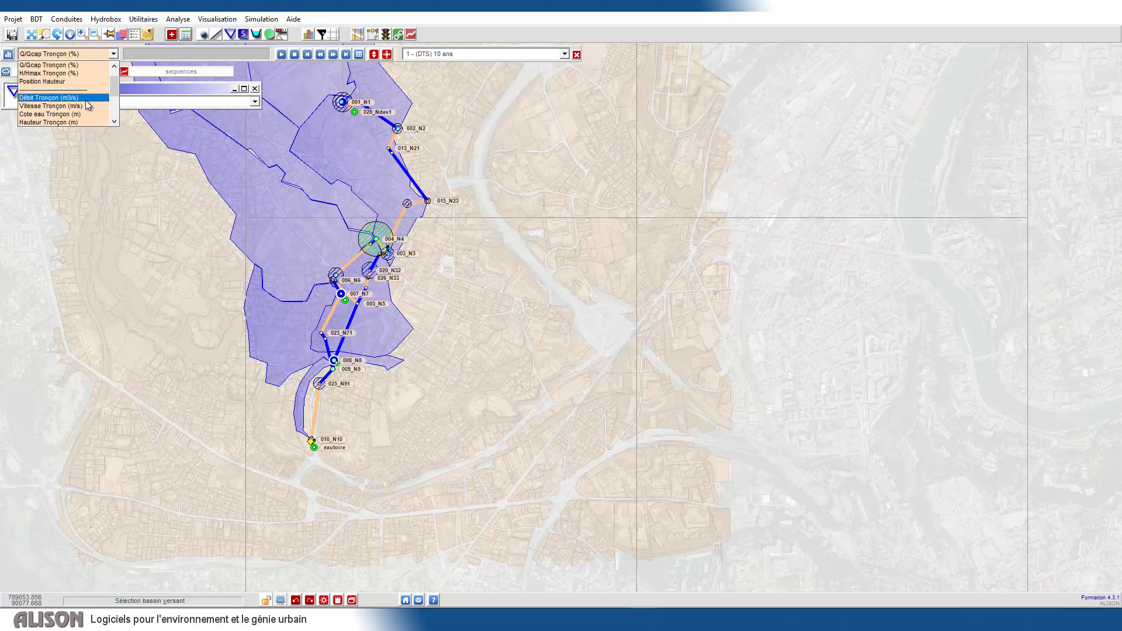
{"action": "left_click", "coordinate": [93, 97]}
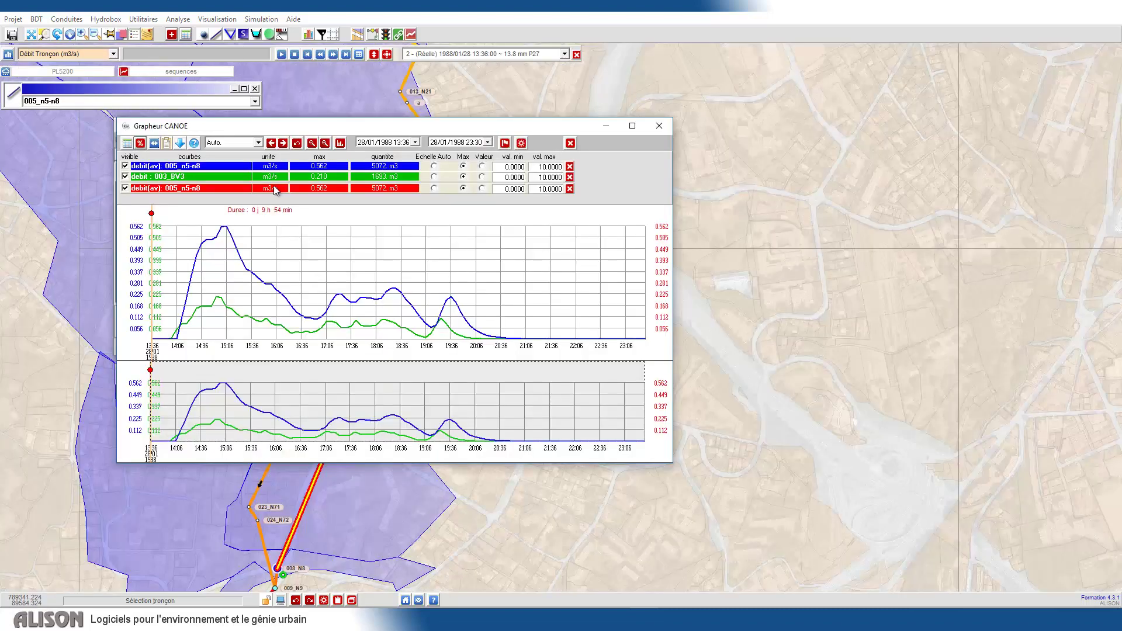
{"action": "left_click_drag", "start_coordinate": [295, 122], "coordinate": [672, 93]}
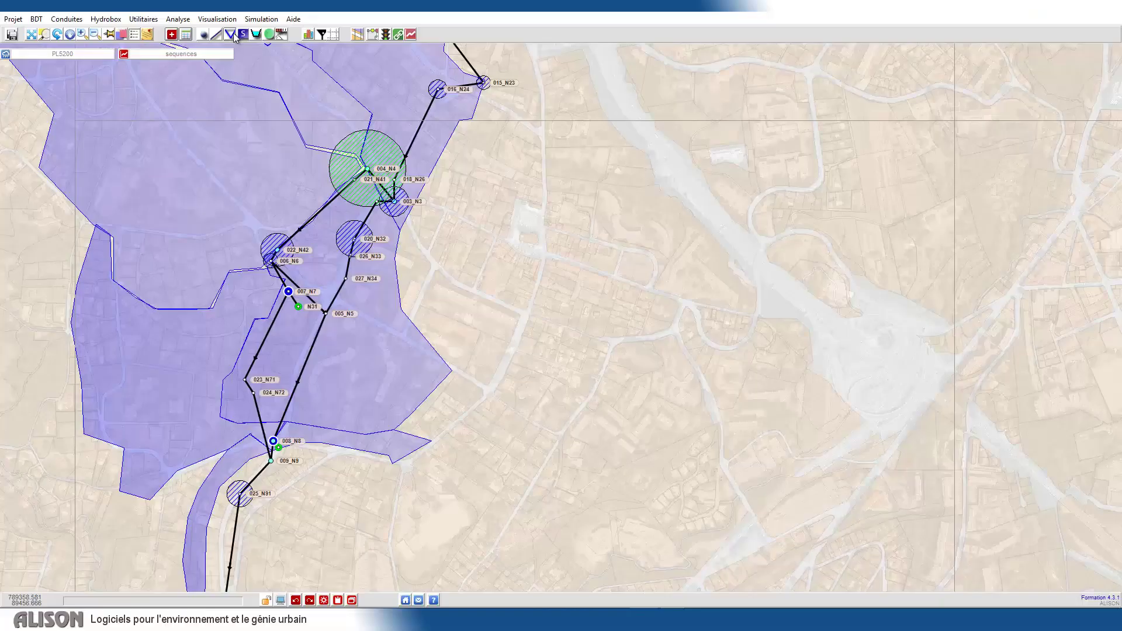
Open the properties of catchment 005_BV5versDO2 and read through the help document on catchment data.
{"action": "left_click", "coordinate": [230, 34]}
{"action": "left_click", "coordinate": [201, 208]}
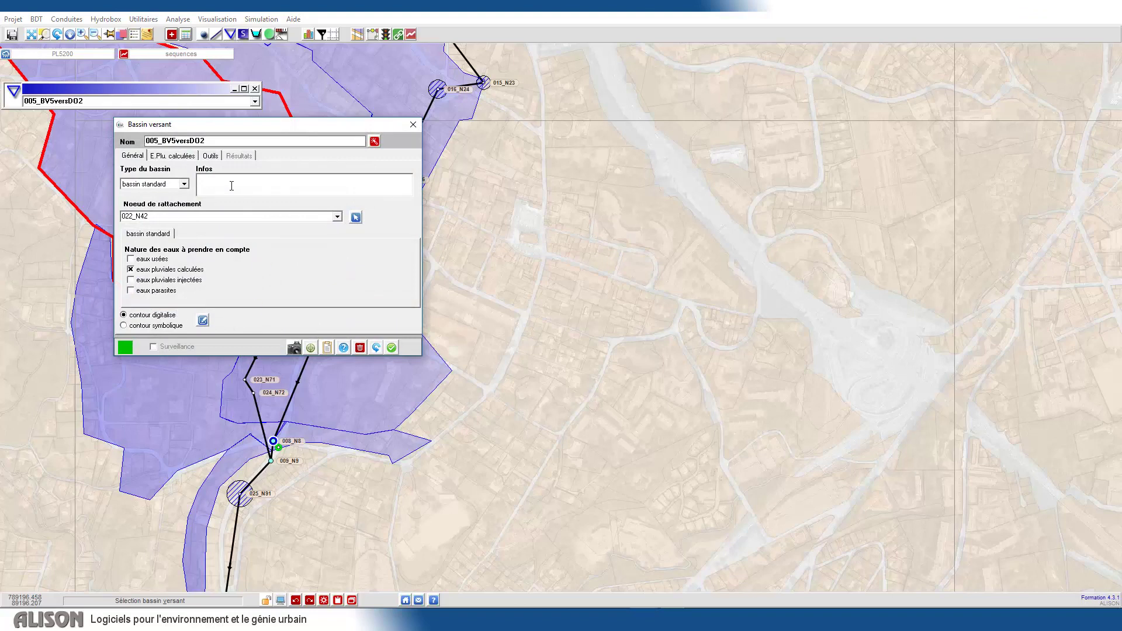
{"action": "left_click", "coordinate": [343, 348]}
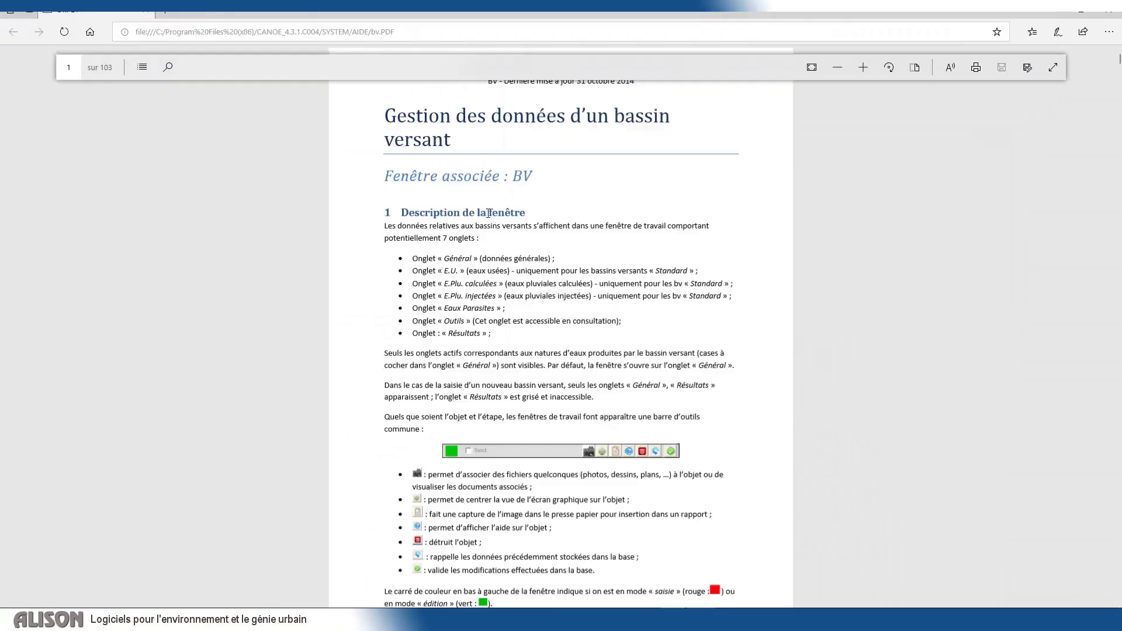
{"action": "scroll", "coordinate": [483, 296], "scroll_direction": "down", "scroll_amount": 10}
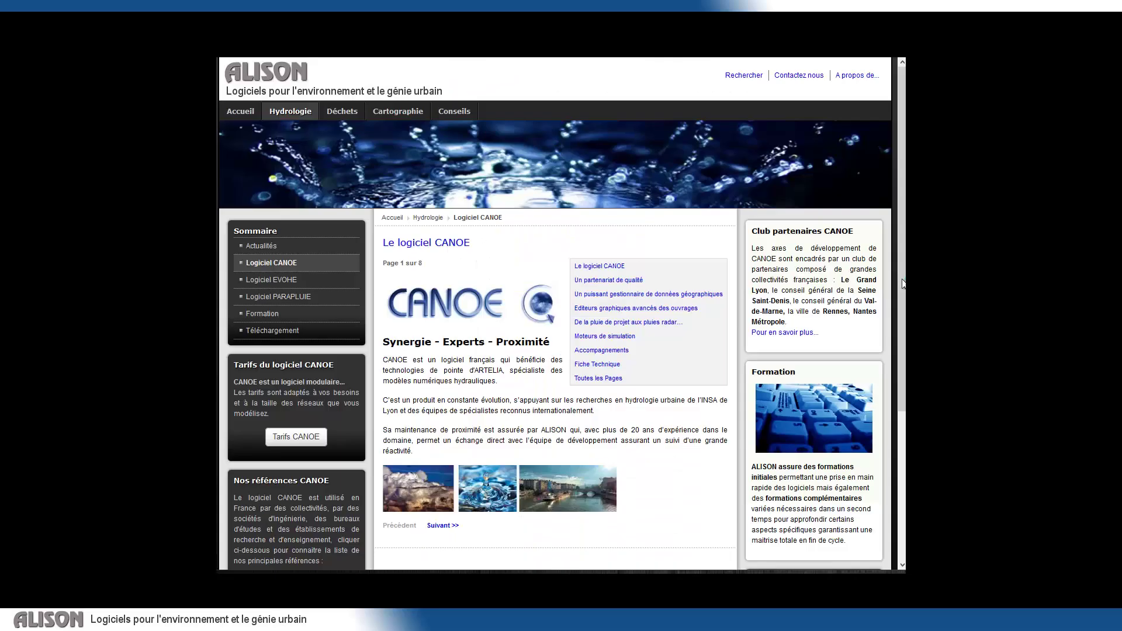
Browse the Logiciel CANOE page on the ALISON website, go to its downloads and read through the CANOE brochure.
{"action": "scroll", "coordinate": [904, 315], "scroll_direction": "down", "scroll_amount": 3}
{"action": "left_click_drag", "start_coordinate": [904, 316], "coordinate": [900, 381]}
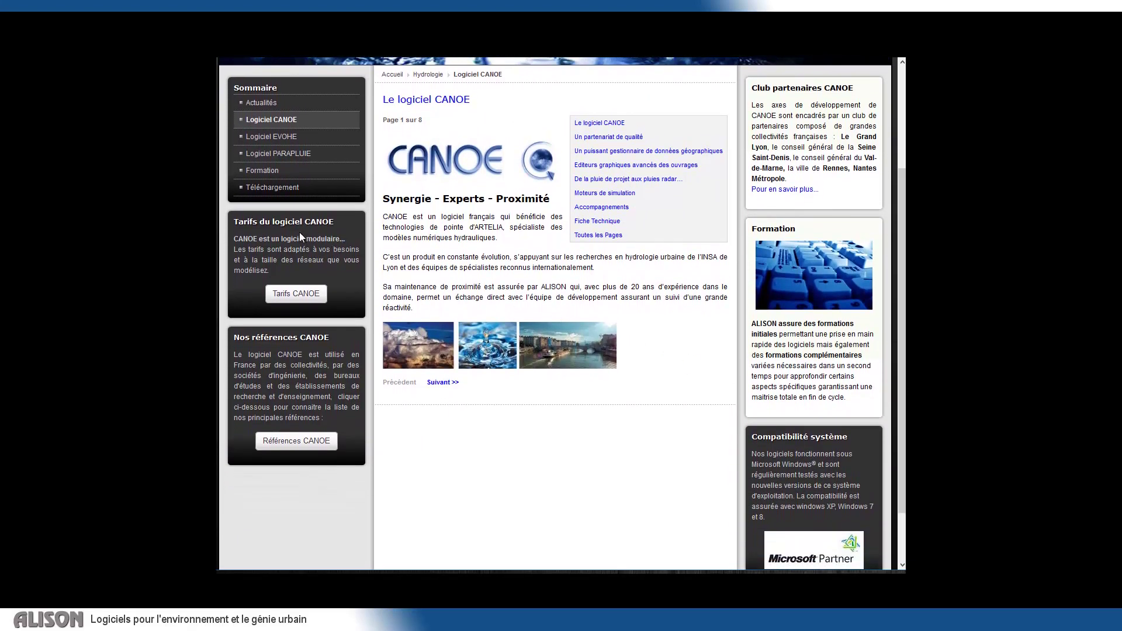
{"action": "left_click", "coordinate": [270, 188]}
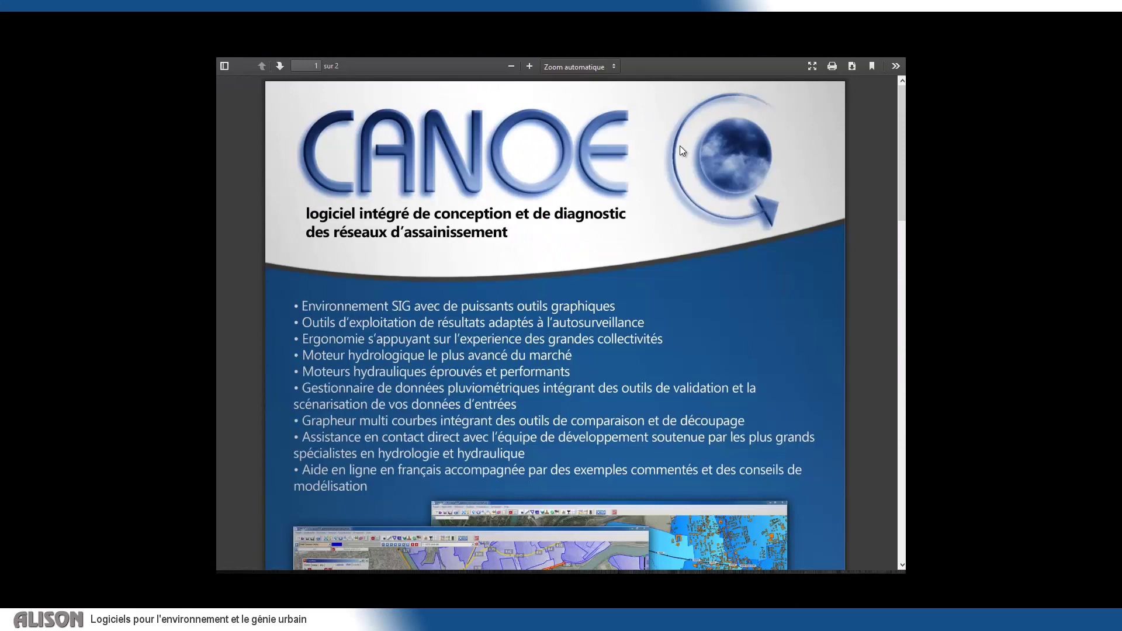
{"action": "scroll", "coordinate": [680, 146], "scroll_direction": "down", "scroll_amount": 3}
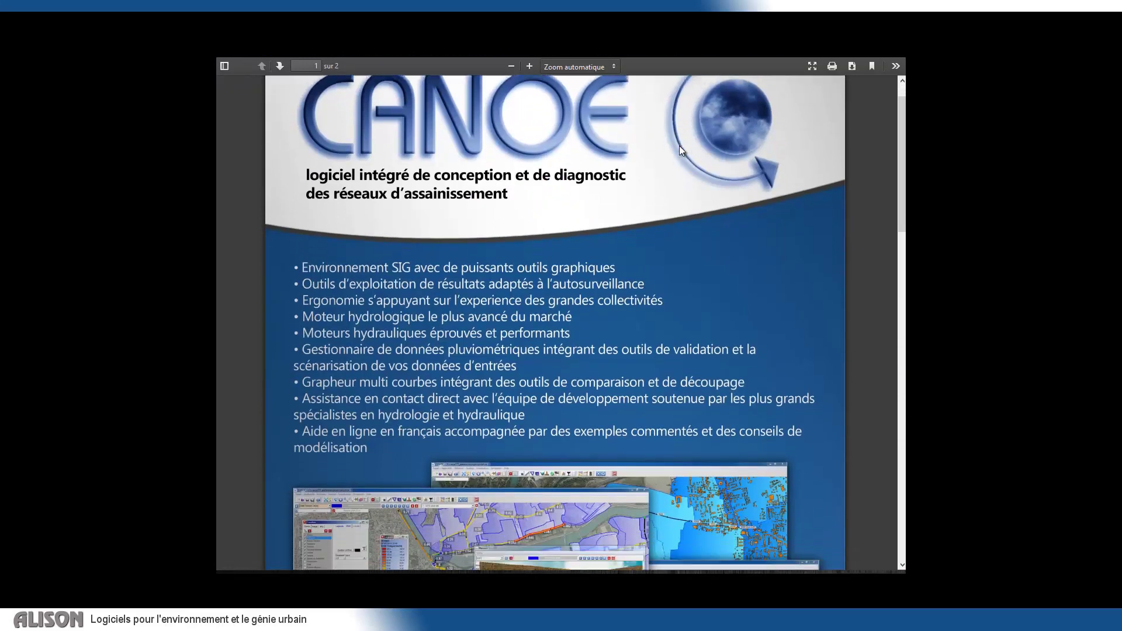
{"action": "scroll", "coordinate": [678, 146], "scroll_direction": "down", "scroll_amount": 3}
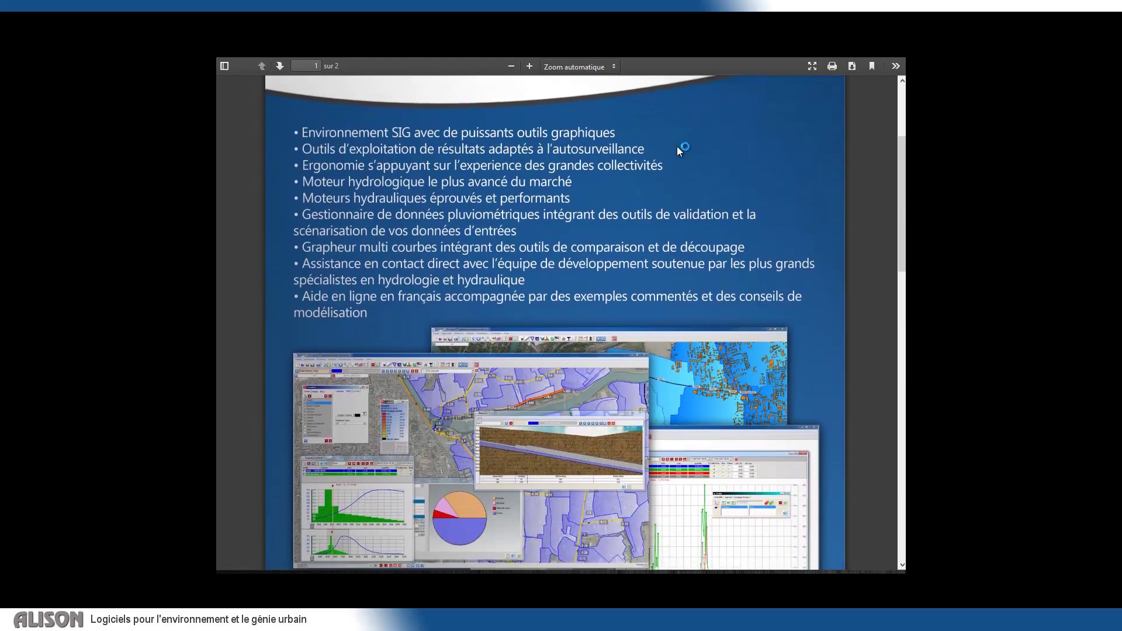
{"action": "scroll", "coordinate": [677, 147], "scroll_direction": "down", "scroll_amount": 4}
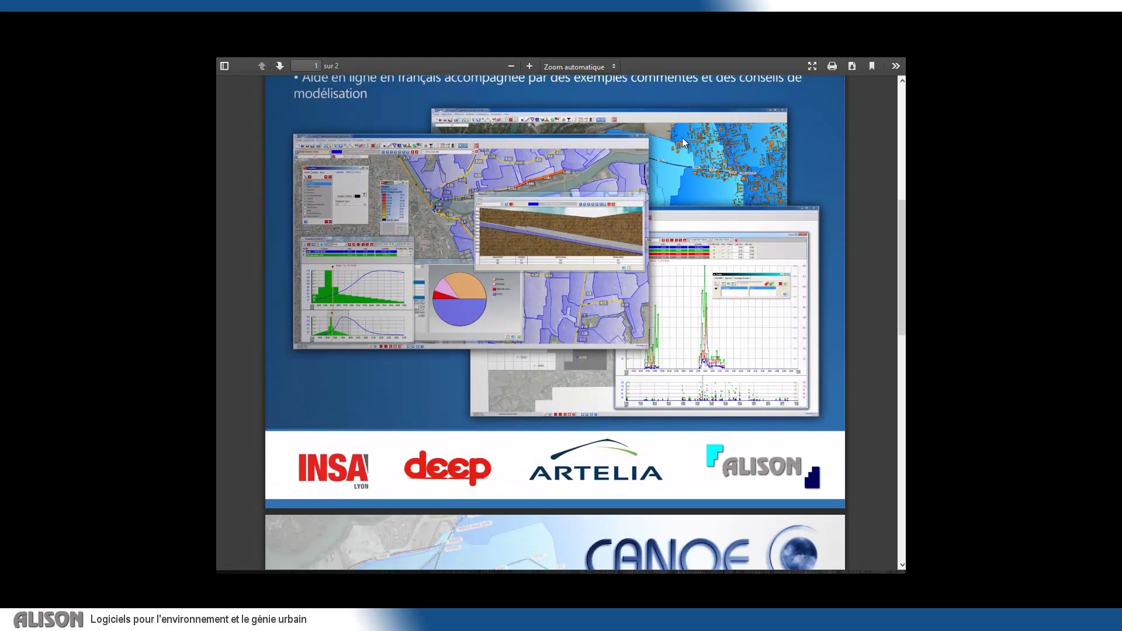
{"action": "scroll", "coordinate": [722, 123], "scroll_direction": "down", "scroll_amount": 10}
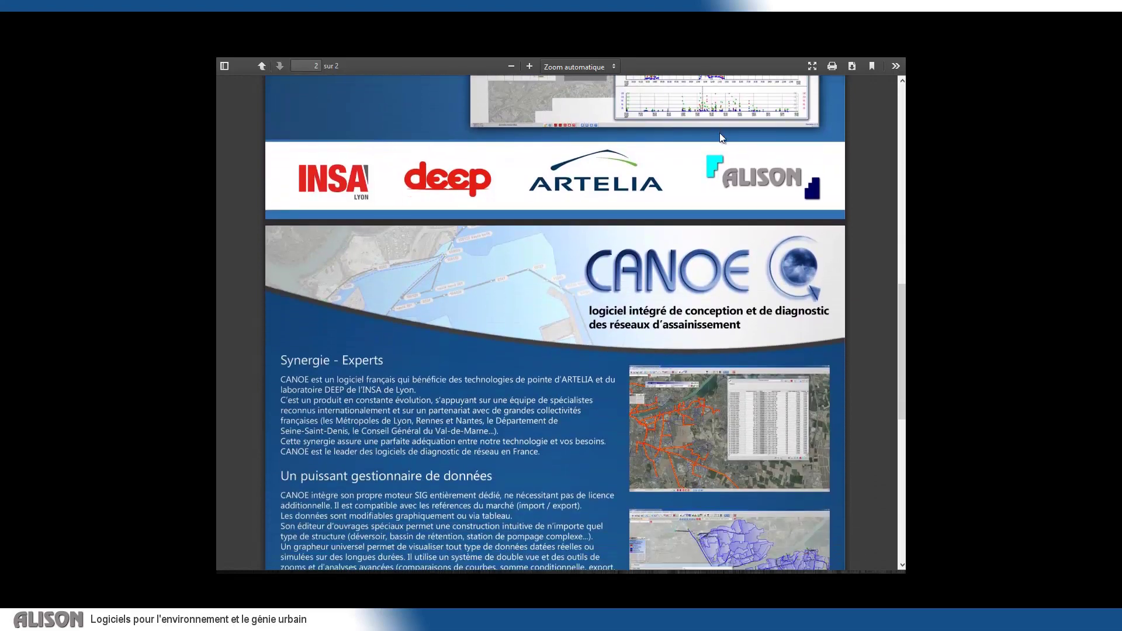
{"action": "scroll", "coordinate": [717, 143], "scroll_direction": "down", "scroll_amount": 5}
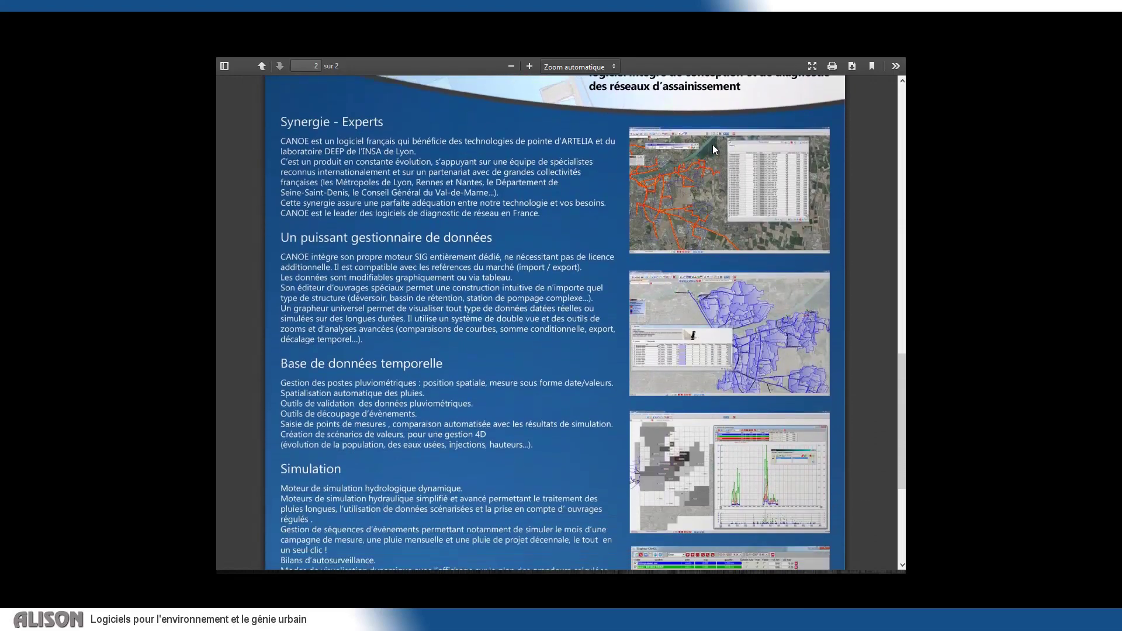